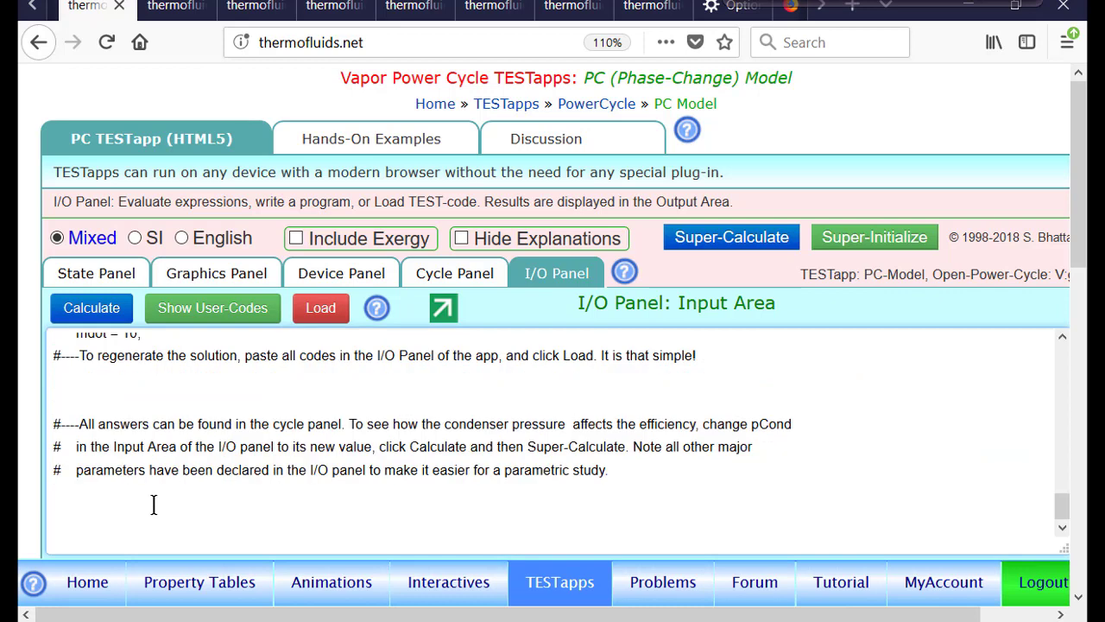
Load the cycle codes and draw a constant-pressure line through State-1 on the T-s diagram
{"action": "left_click", "coordinate": [321, 312]}
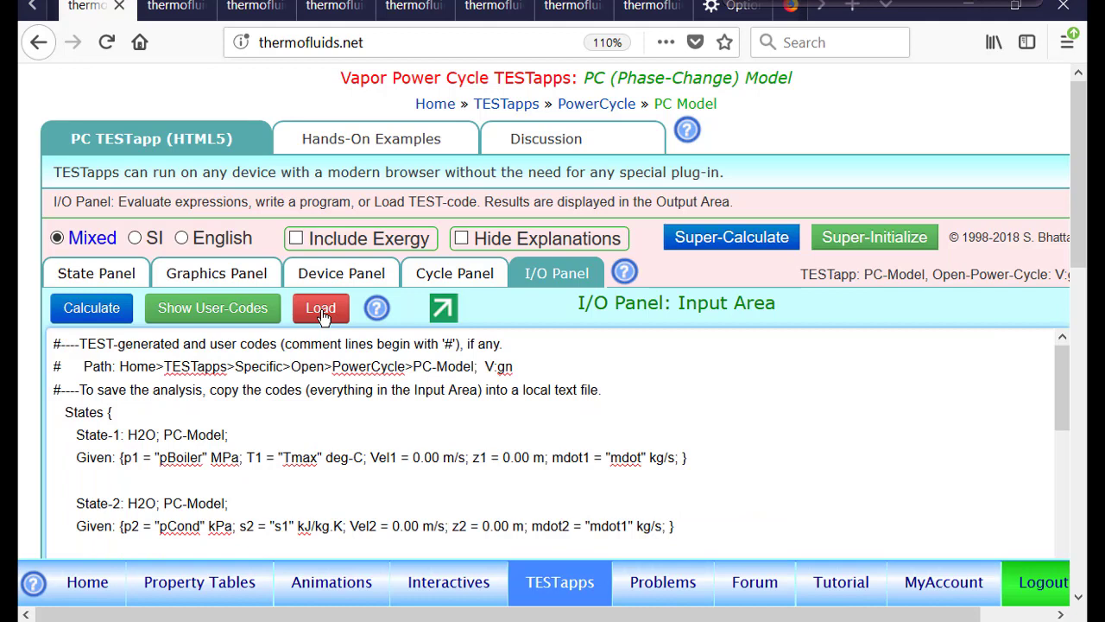
{"action": "scroll", "coordinate": [1079, 216], "scroll_direction": "down", "scroll_amount": 2}
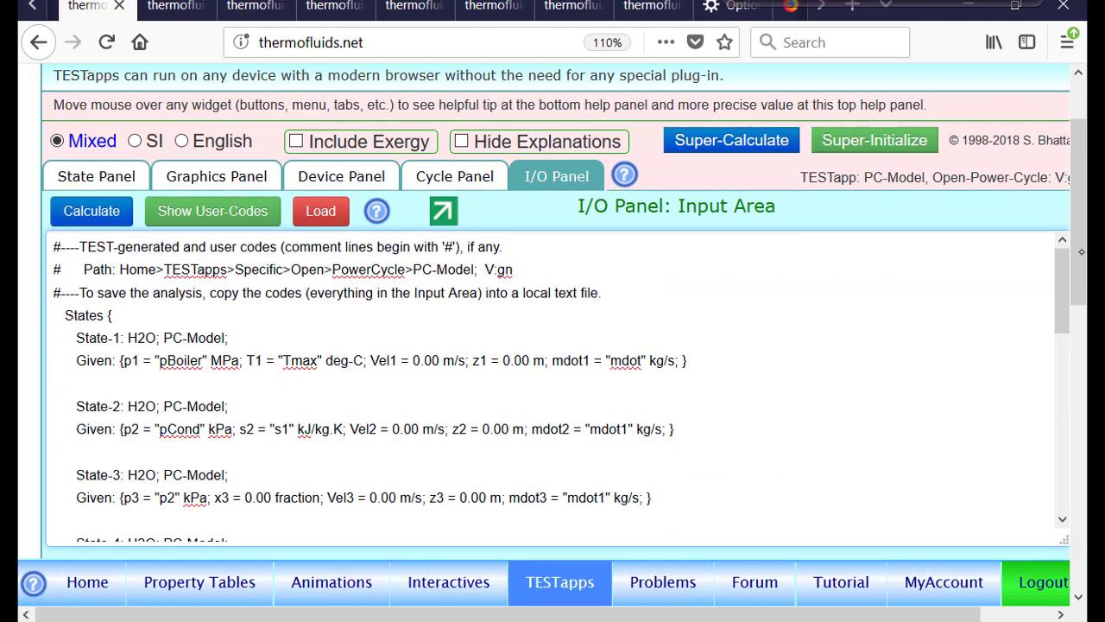
{"action": "left_click", "coordinate": [220, 176]}
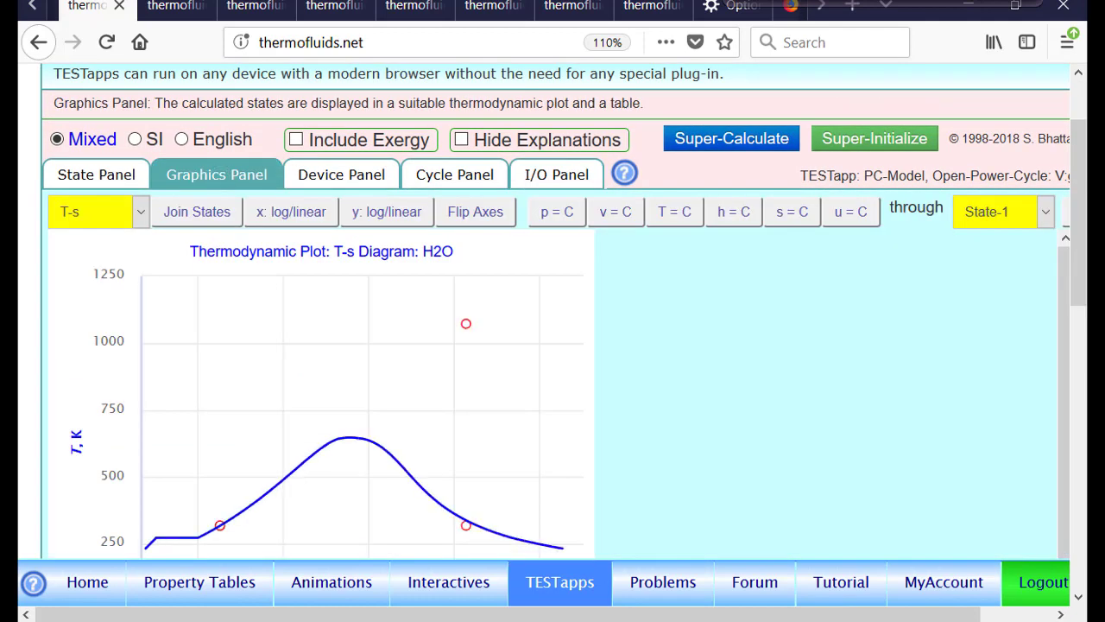
{"action": "left_click", "coordinate": [553, 212]}
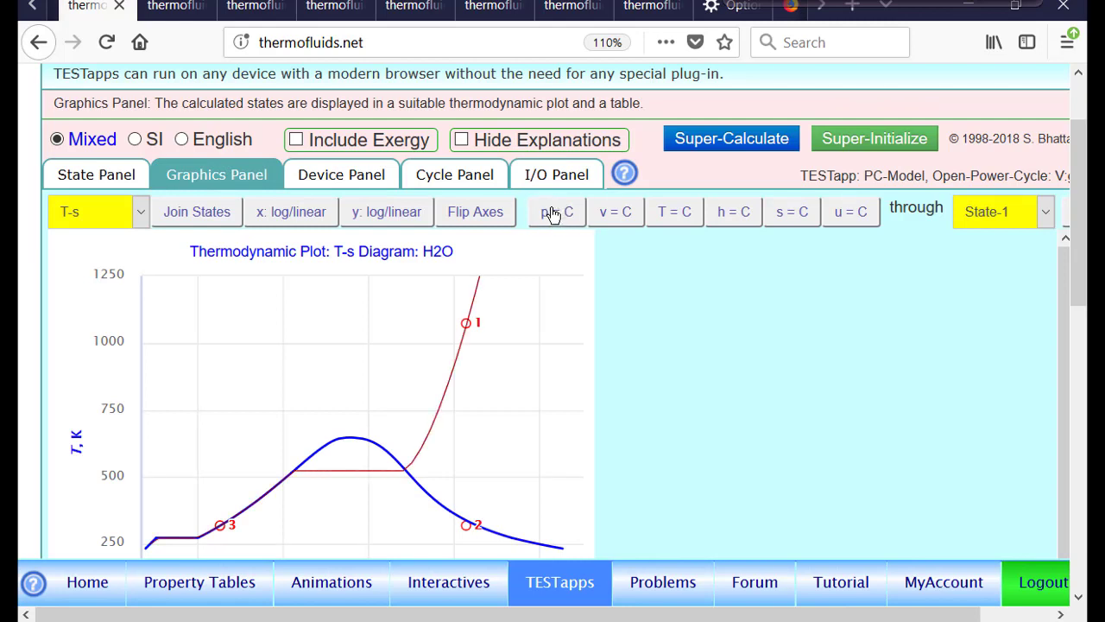
Draw a constant-pressure line through State-2 on the T-s diagram
{"action": "left_click", "coordinate": [1002, 214]}
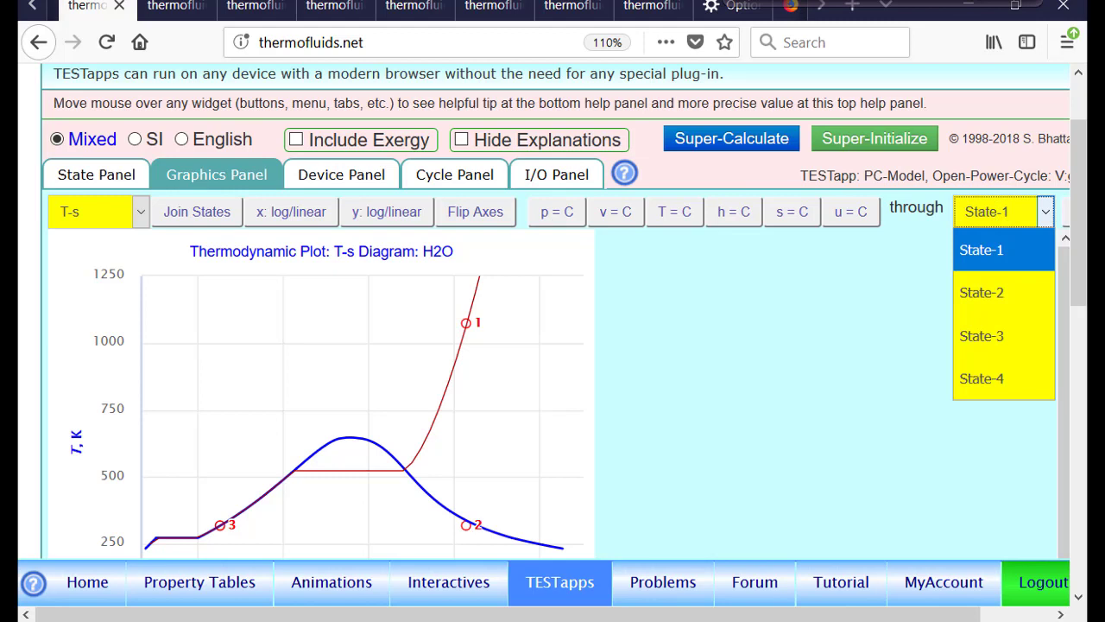
{"action": "left_click", "coordinate": [1006, 293]}
{"action": "left_click", "coordinate": [558, 212]}
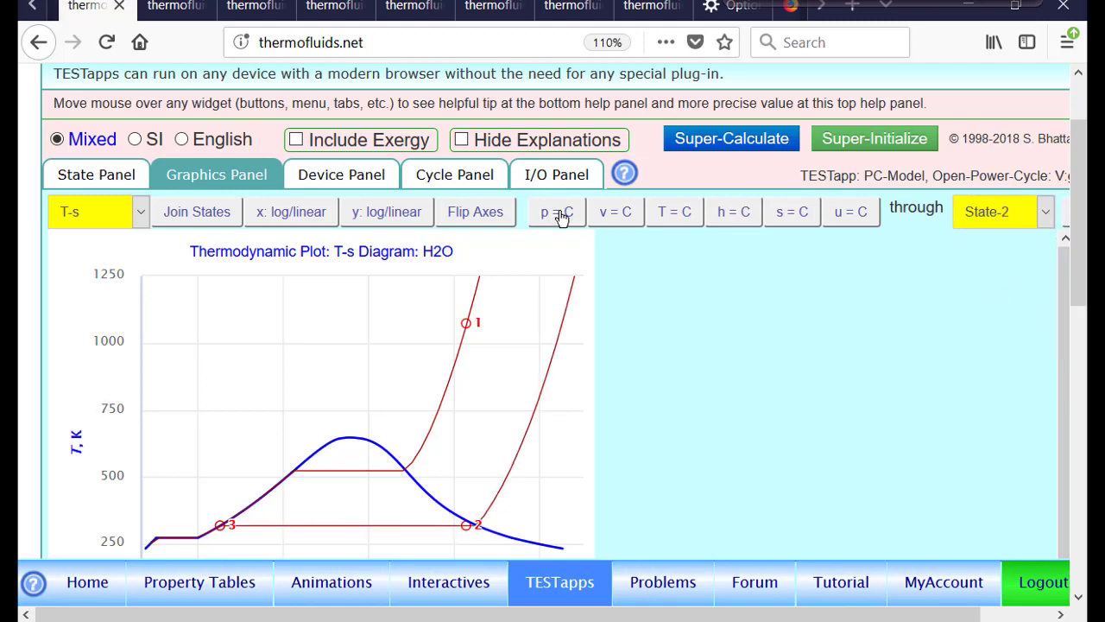
{"action": "mouse_move", "coordinate": [230, 516]}
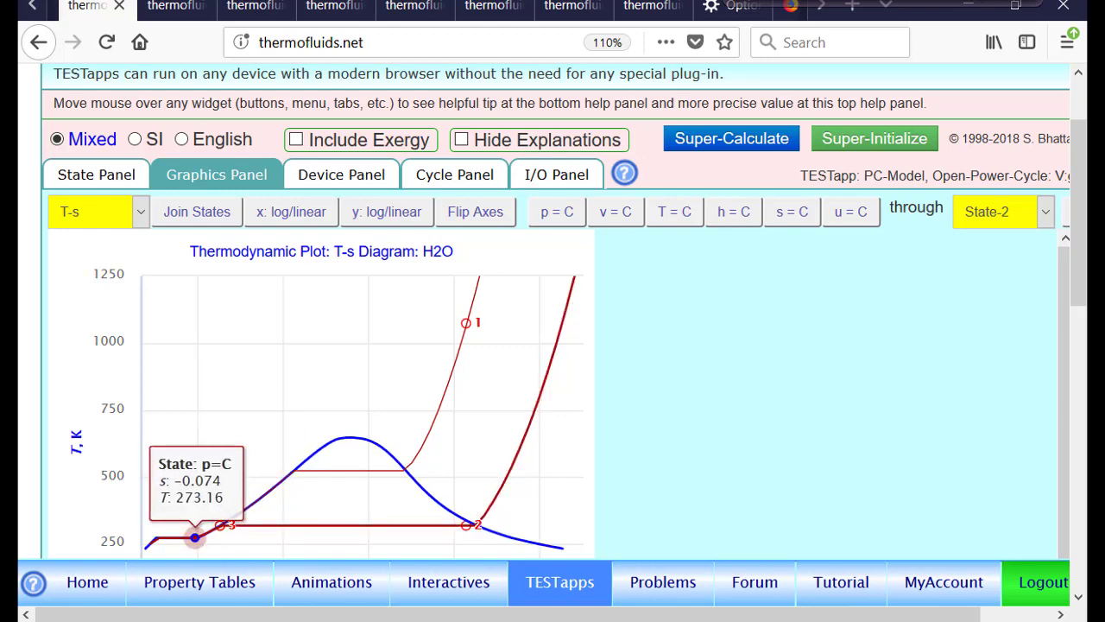
Review the State-1 and State-2 properties in the state panel
{"action": "left_click", "coordinate": [86, 177]}
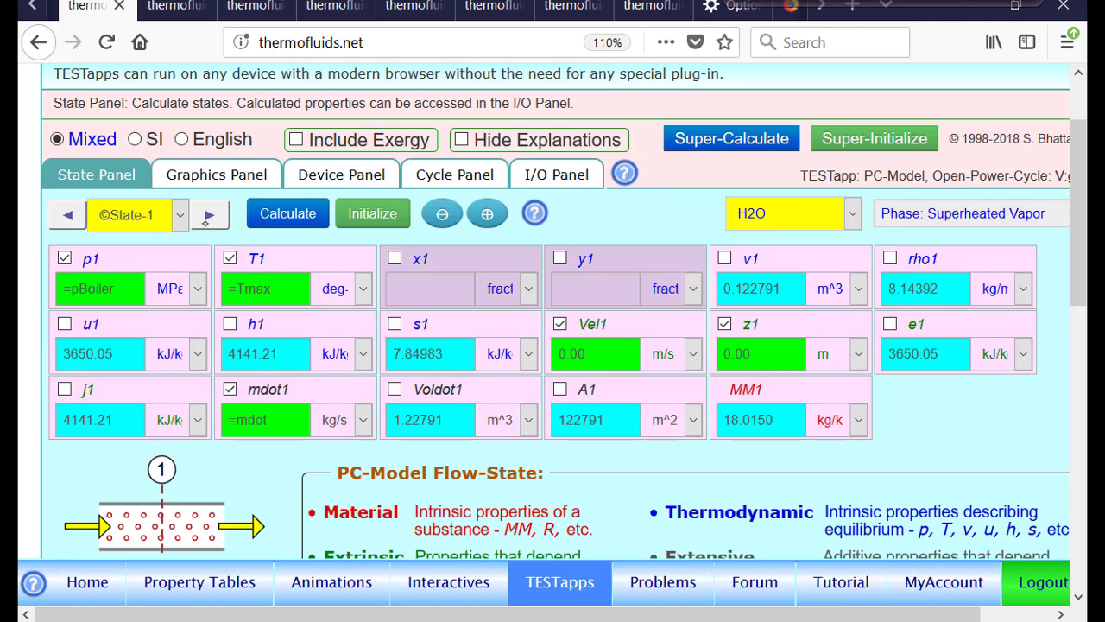
{"action": "left_click", "coordinate": [208, 217]}
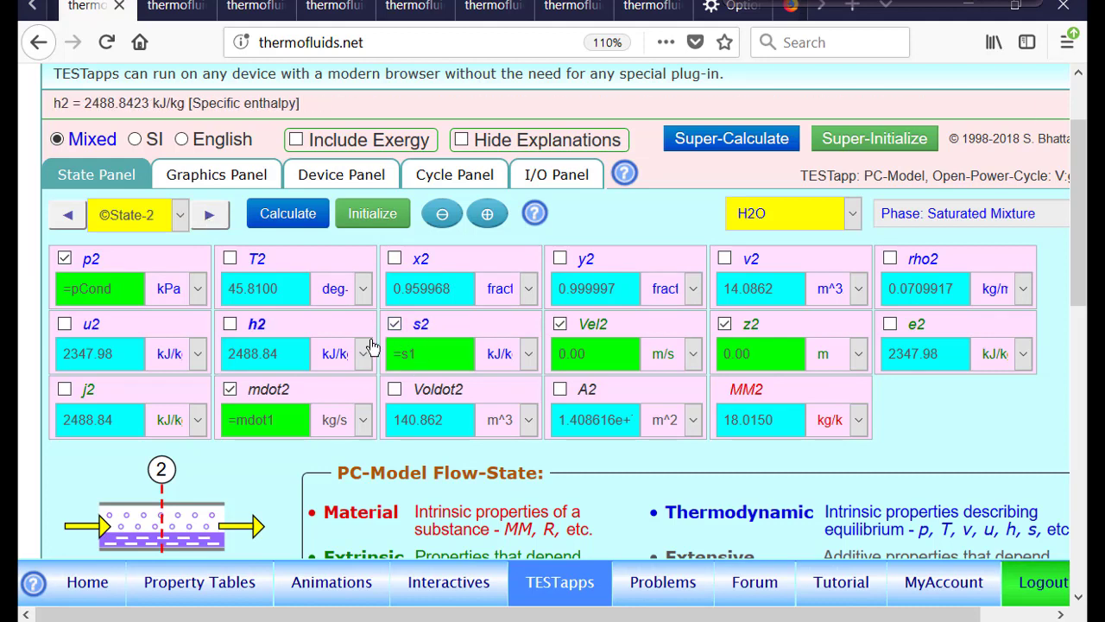
Add user variables etaT = 0.9 and etaP = 0.8 to the user codes and calculate them
{"action": "left_click", "coordinate": [556, 182]}
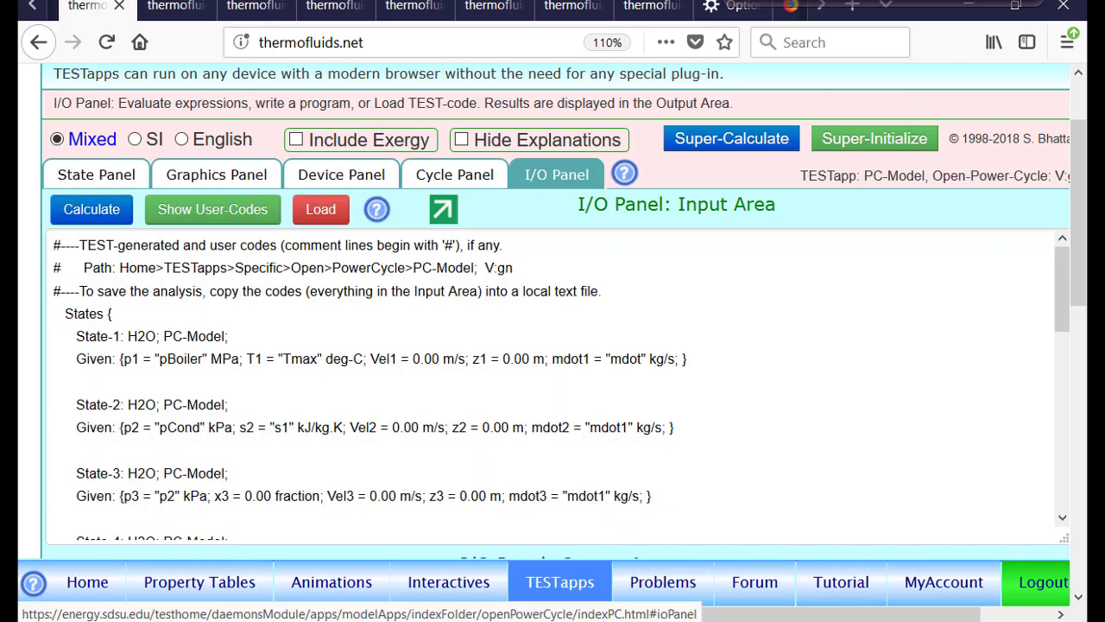
{"action": "left_click", "coordinate": [242, 212]}
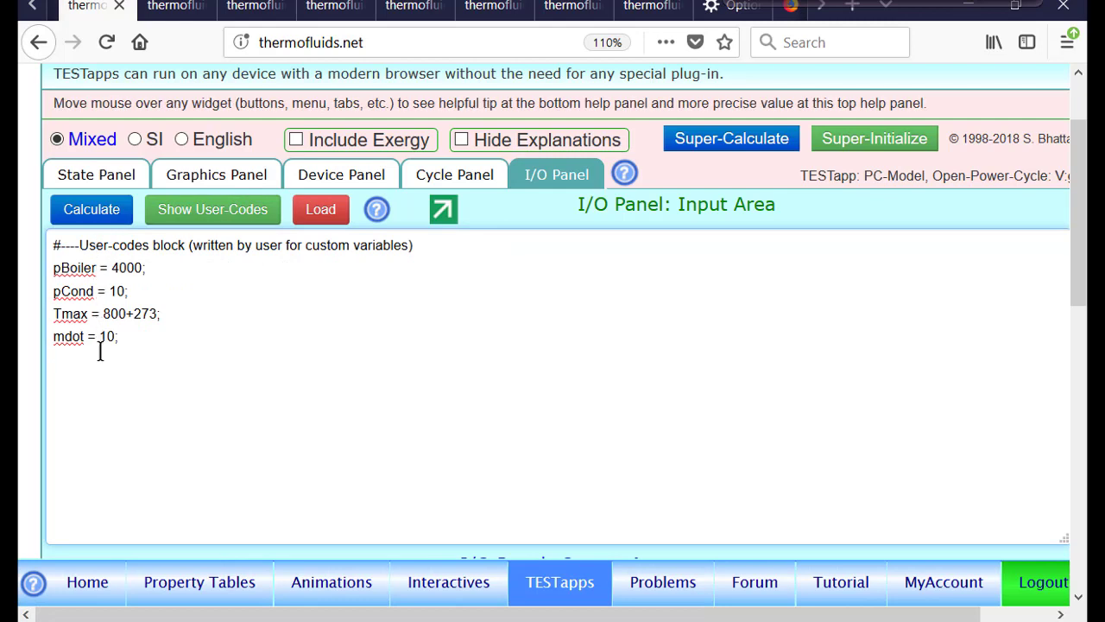
{"action": "left_click", "coordinate": [127, 336]}
{"action": "type", "text": "etaT = 0.9;"}
{"action": "key", "text": "Return"}
{"action": "type", "text": "etaP = 0.8;"}
{"action": "left_click", "coordinate": [82, 211]}
{"action": "scroll", "coordinate": [568, 343], "scroll_direction": "down", "scroll_amount": 5}
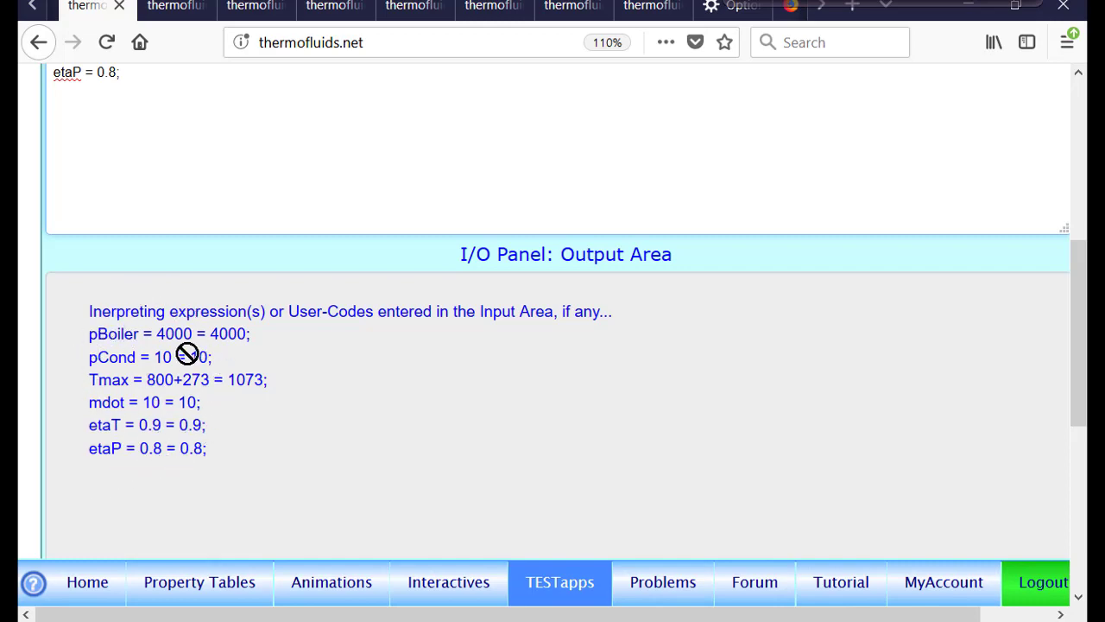
{"action": "scroll", "coordinate": [619, 392], "scroll_direction": "up", "scroll_amount": 5}
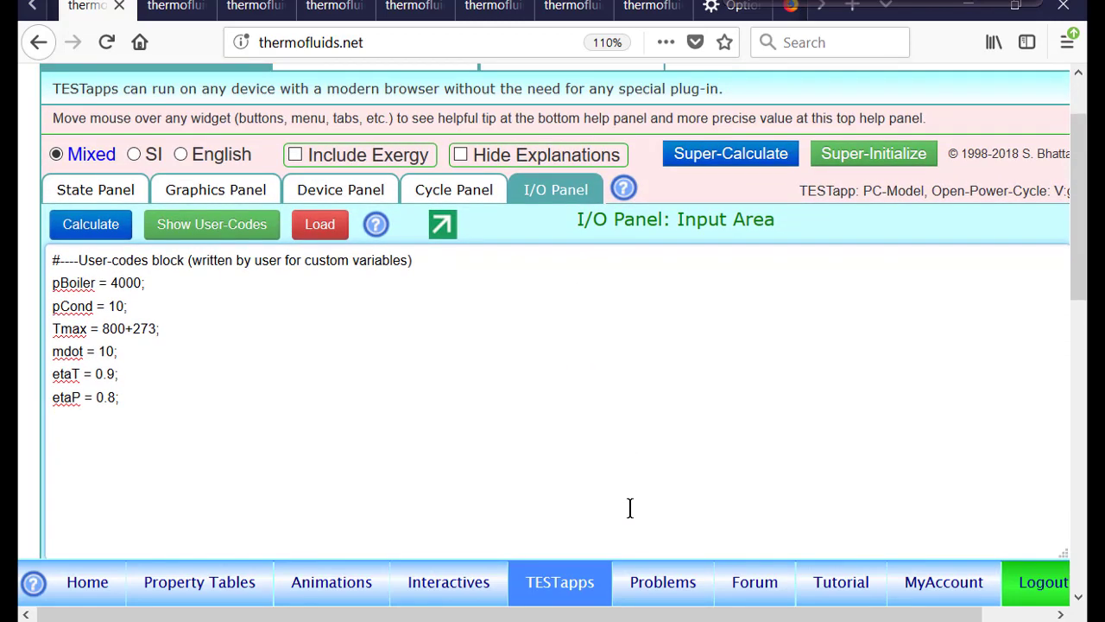
For State-3, replace the entropy condition with h3 = h1-etaT*(h1-h2) and calculate the state
{"action": "left_click", "coordinate": [120, 187]}
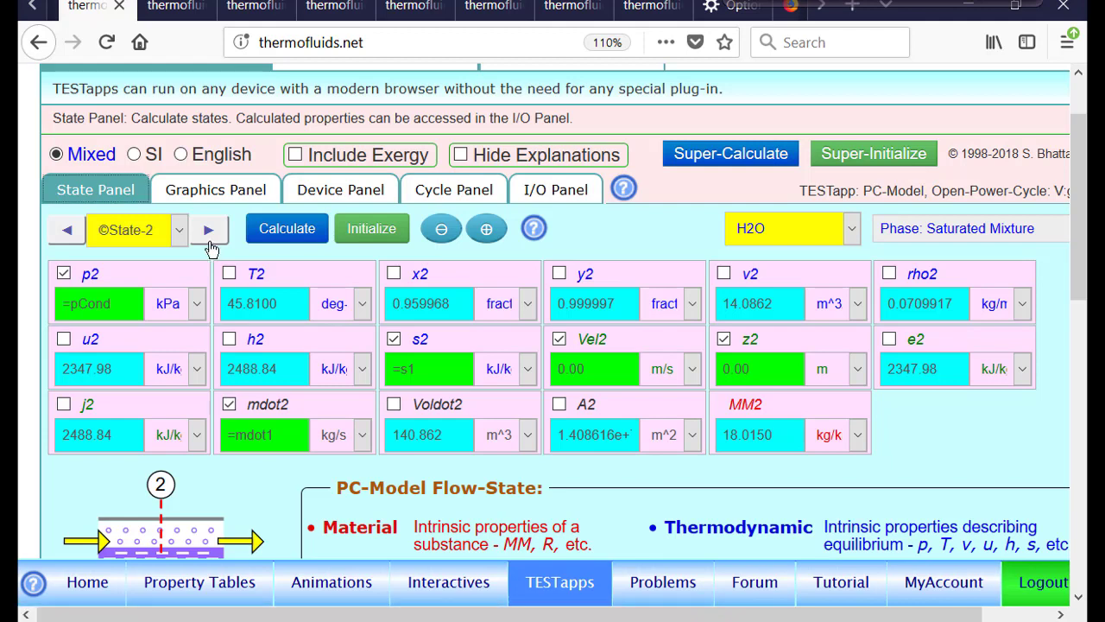
{"action": "left_click", "coordinate": [487, 231]}
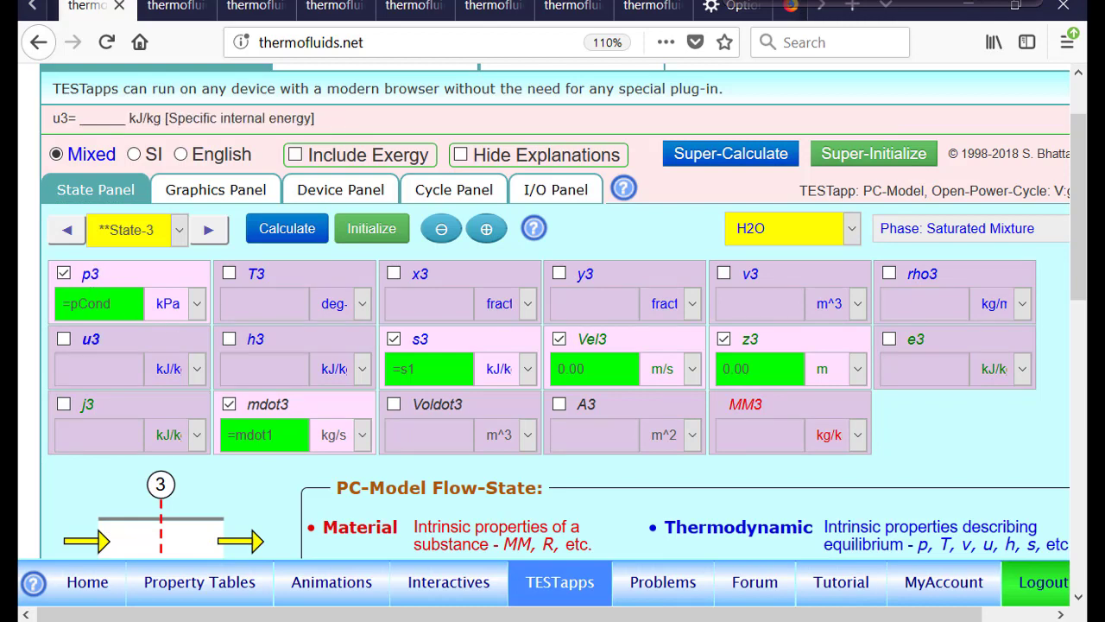
{"action": "left_click", "coordinate": [413, 342]}
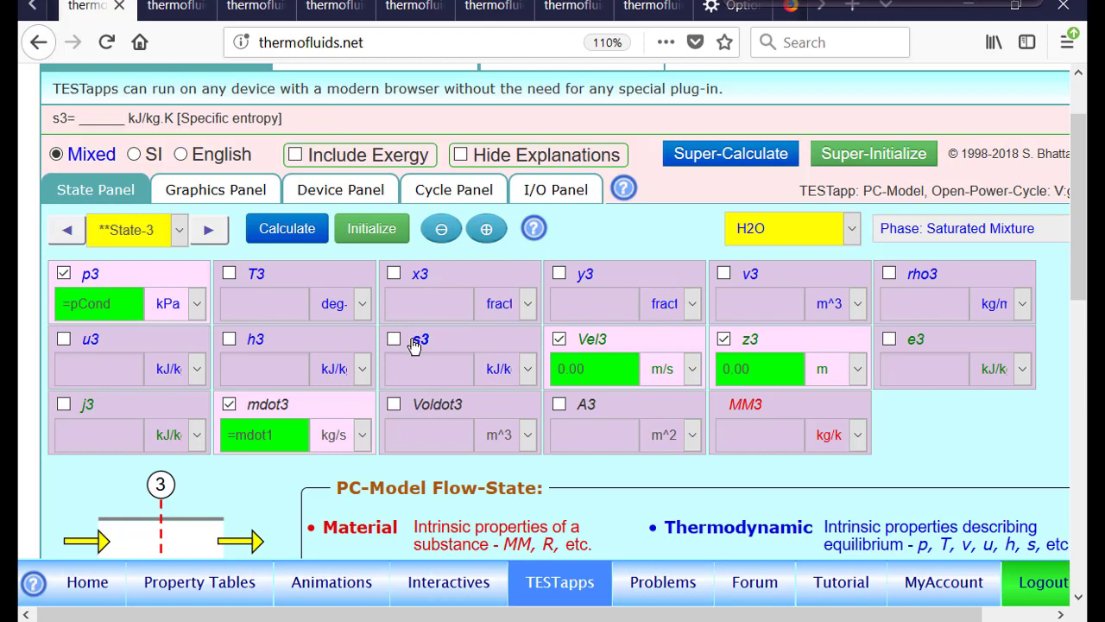
{"action": "left_click", "coordinate": [259, 342]}
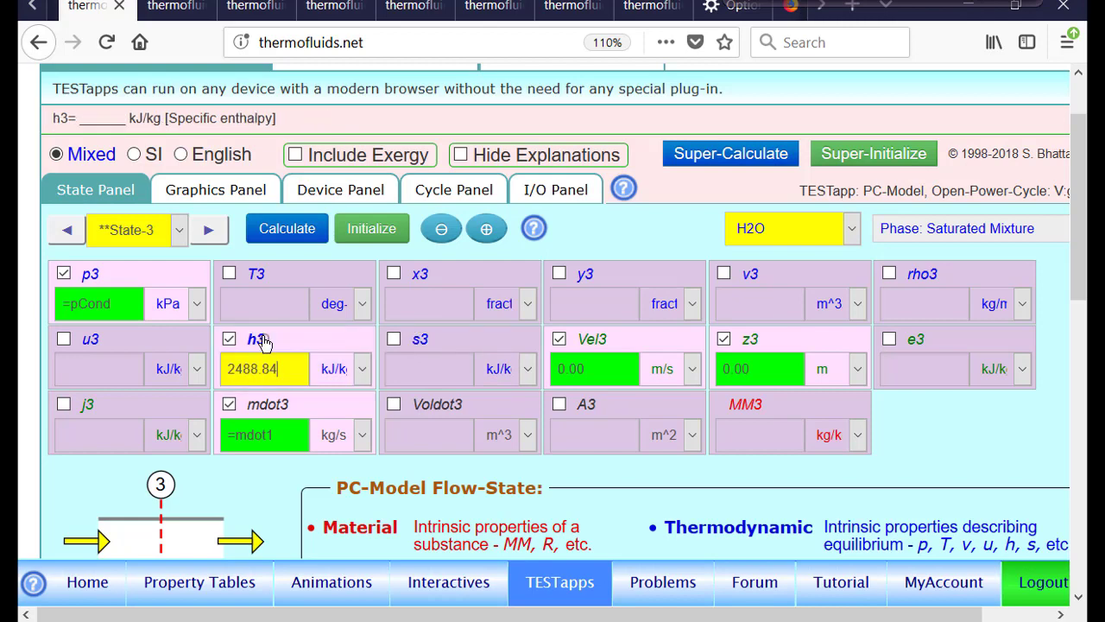
{"action": "key", "text": "BackSpace"}
{"action": "key", "text": "BackSpace"}
{"action": "key", "text": "BackSpace"}
{"action": "key", "text": "BackSpace"}
{"action": "key", "text": "BackSpace"}
{"action": "key", "text": "BackSpace"}
{"action": "key", "text": "BackSpace"}
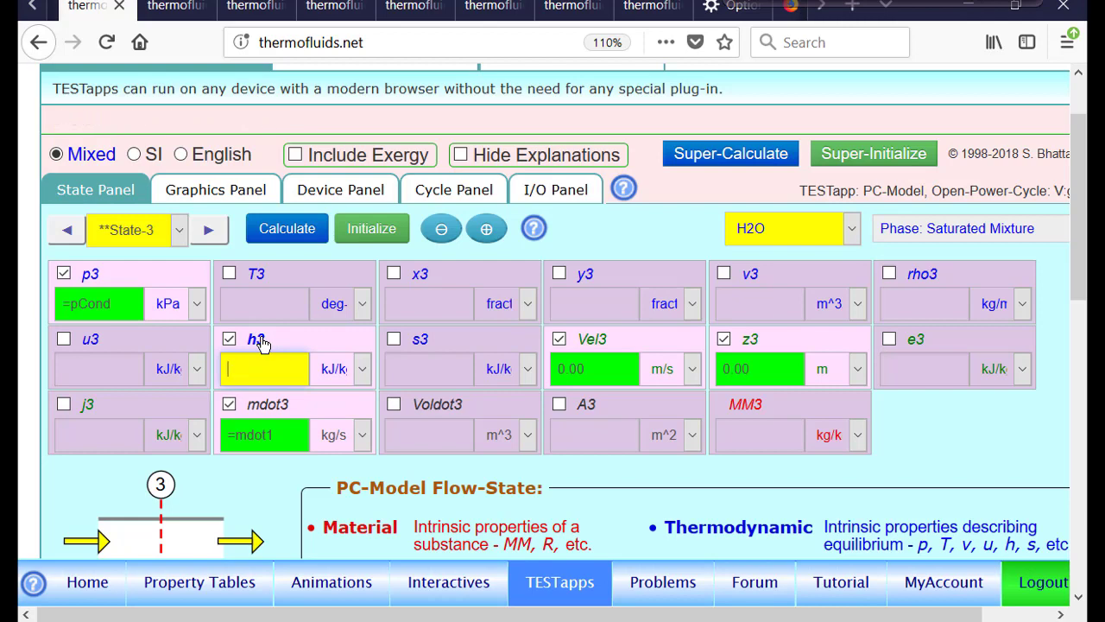
{"action": "type", "text": "=h1"}
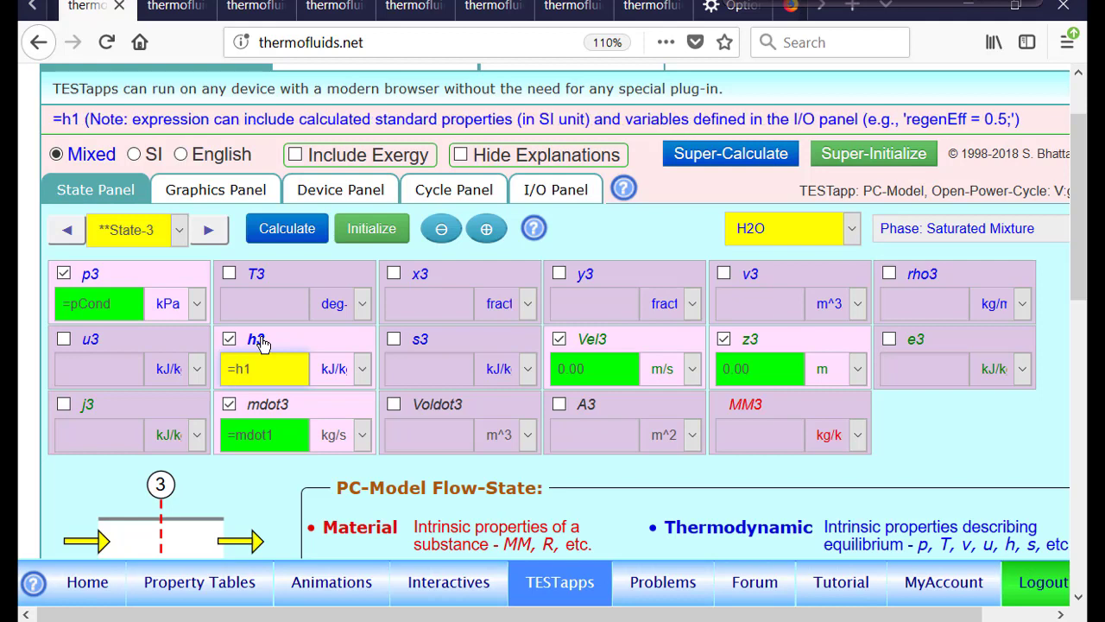
{"action": "type", "text": "-e"}
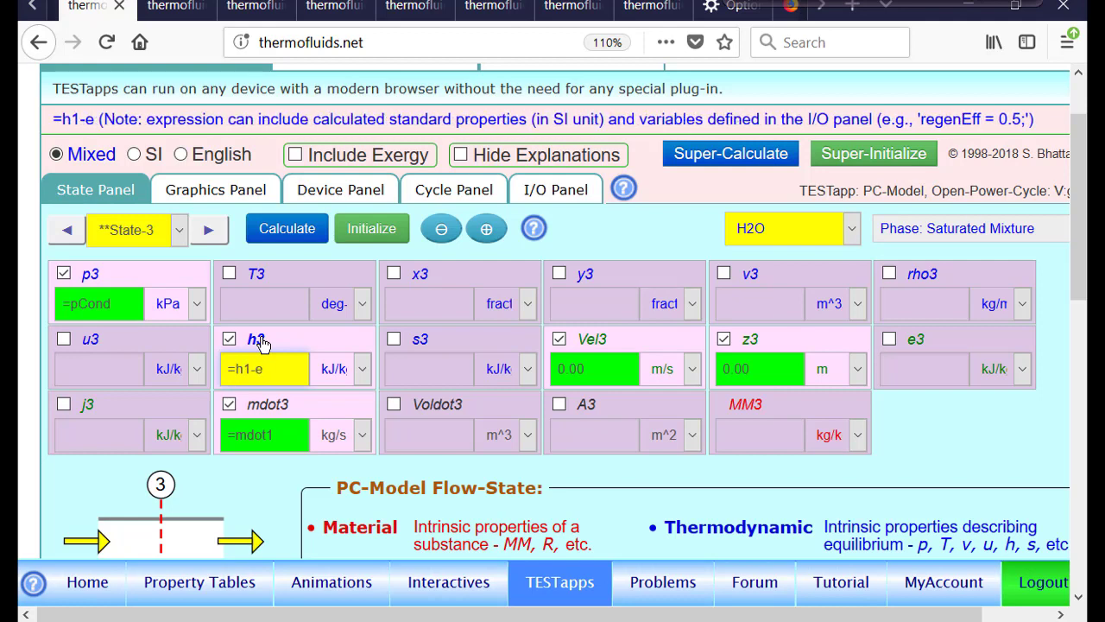
{"action": "type", "text": "taT*"}
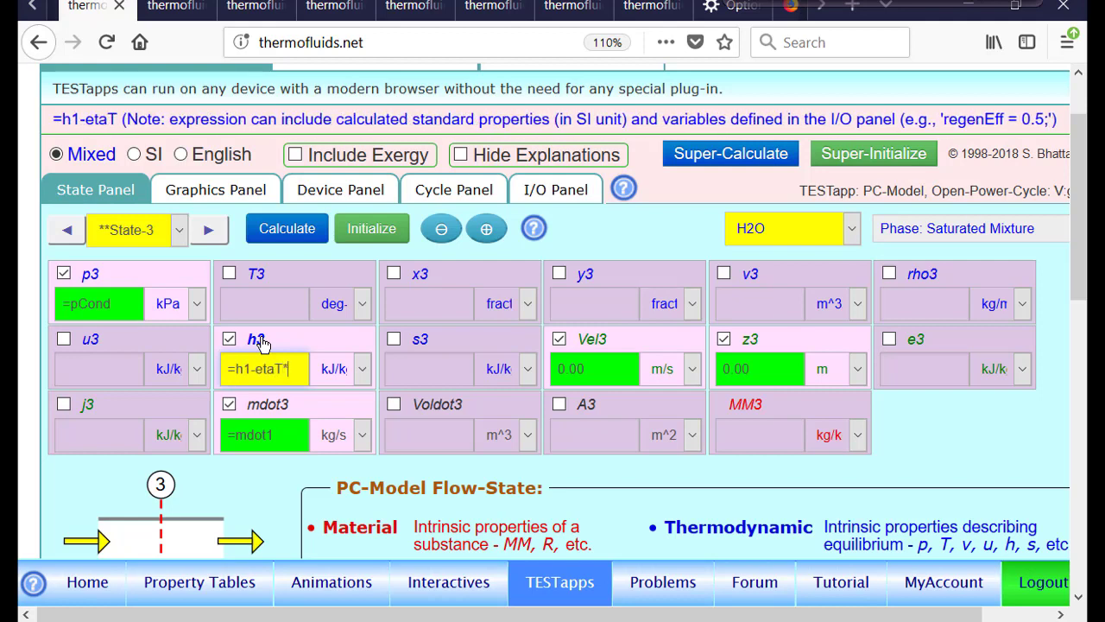
{"action": "type", "text": "(h1-h2)"}
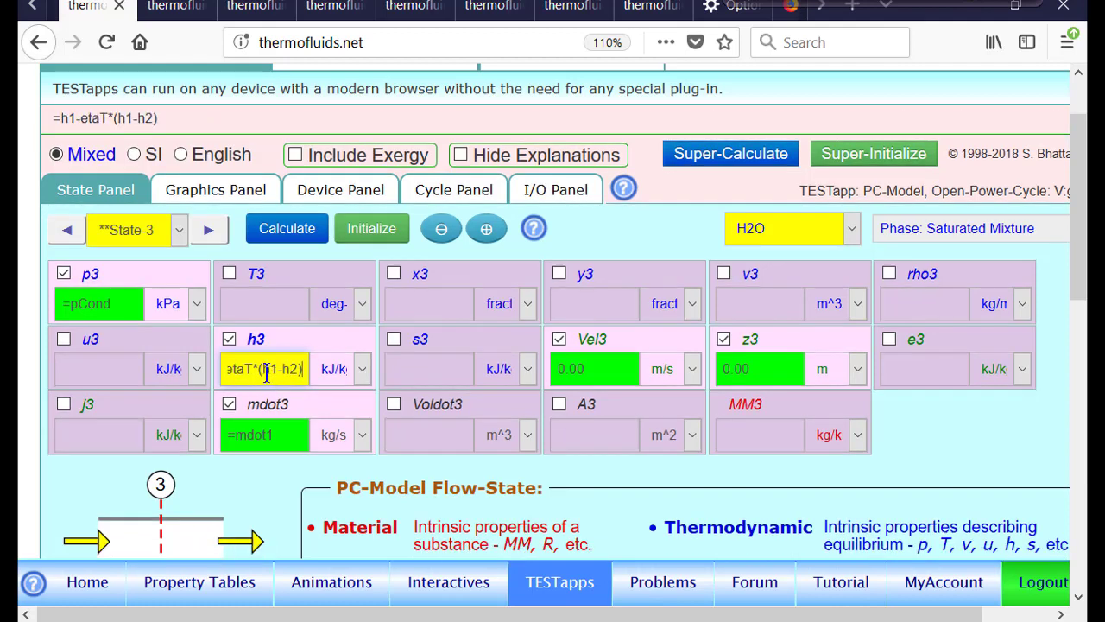
{"action": "key", "text": "Return"}
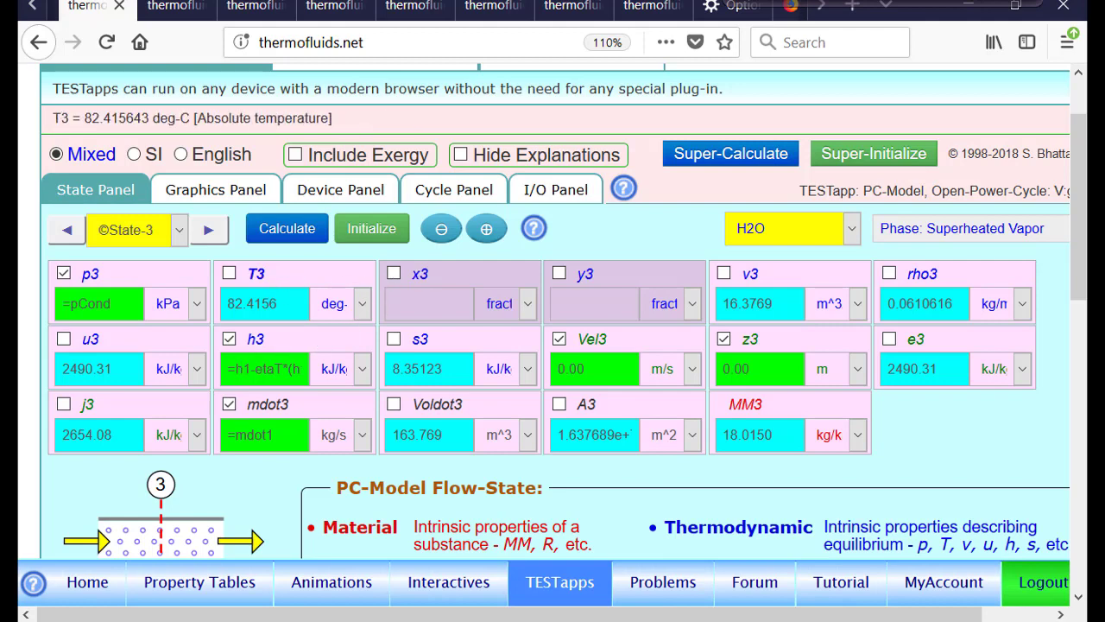
Examine the updated T-s diagram and the State-4 and State-5 properties
{"action": "left_click", "coordinate": [223, 196]}
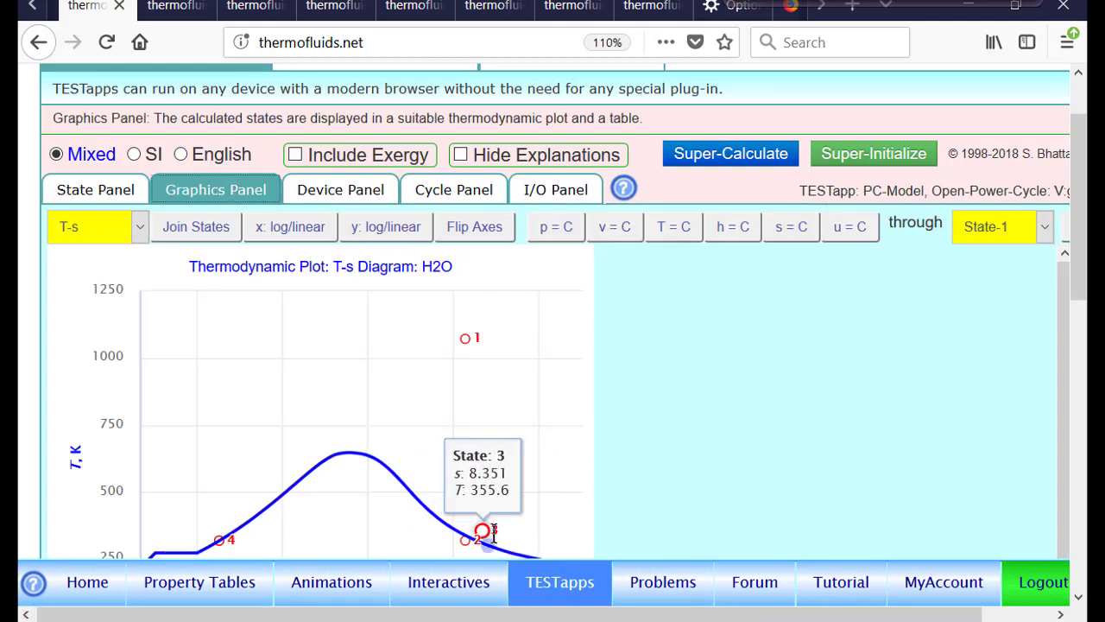
{"action": "mouse_move", "coordinate": [466, 338]}
{"action": "left_click", "coordinate": [90, 191]}
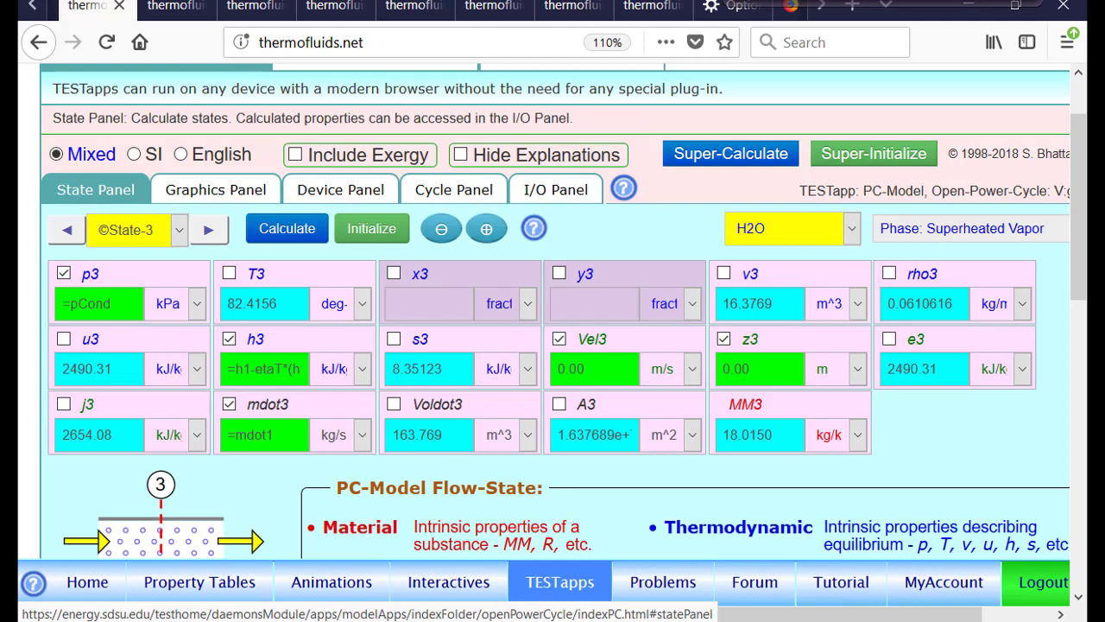
{"action": "left_click", "coordinate": [208, 231]}
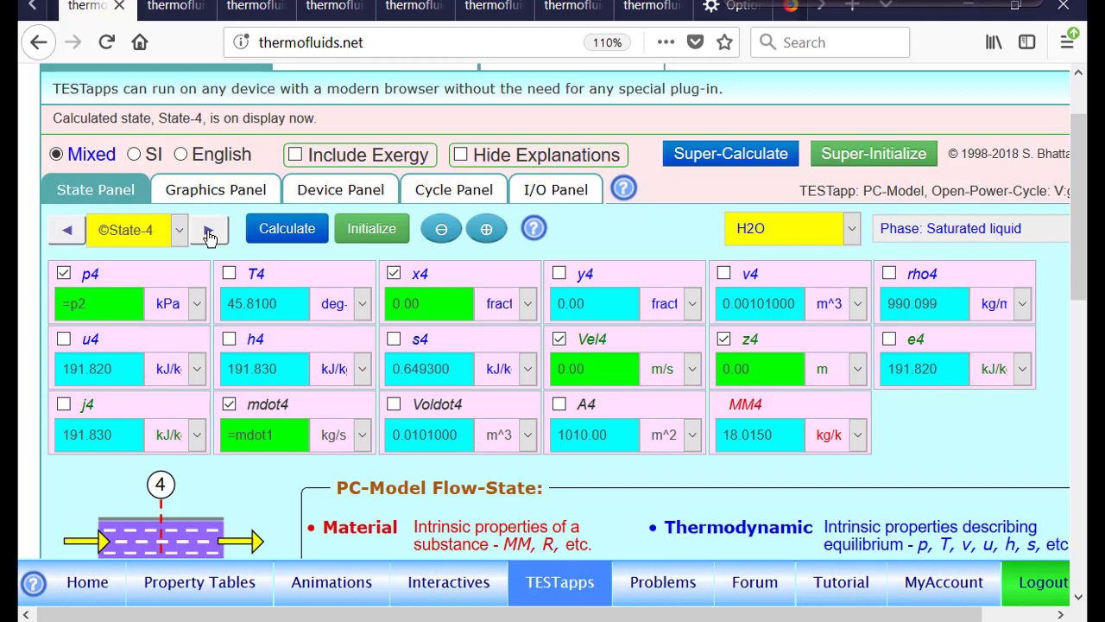
{"action": "left_click", "coordinate": [166, 302]}
{"action": "left_click", "coordinate": [446, 290]}
{"action": "left_click", "coordinate": [86, 312]}
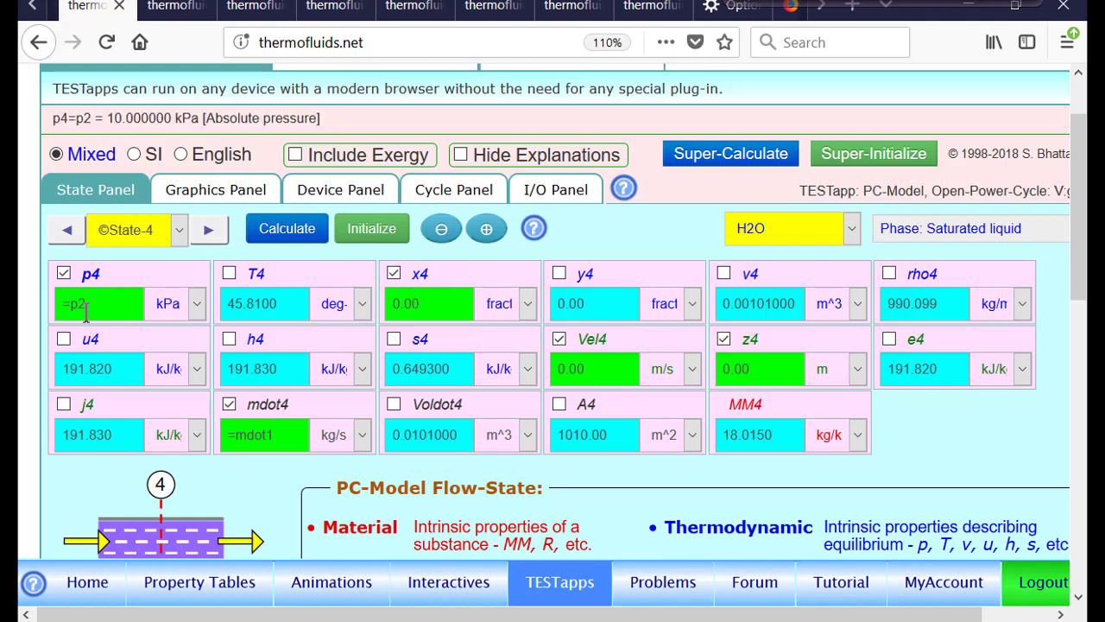
{"action": "left_click", "coordinate": [445, 302]}
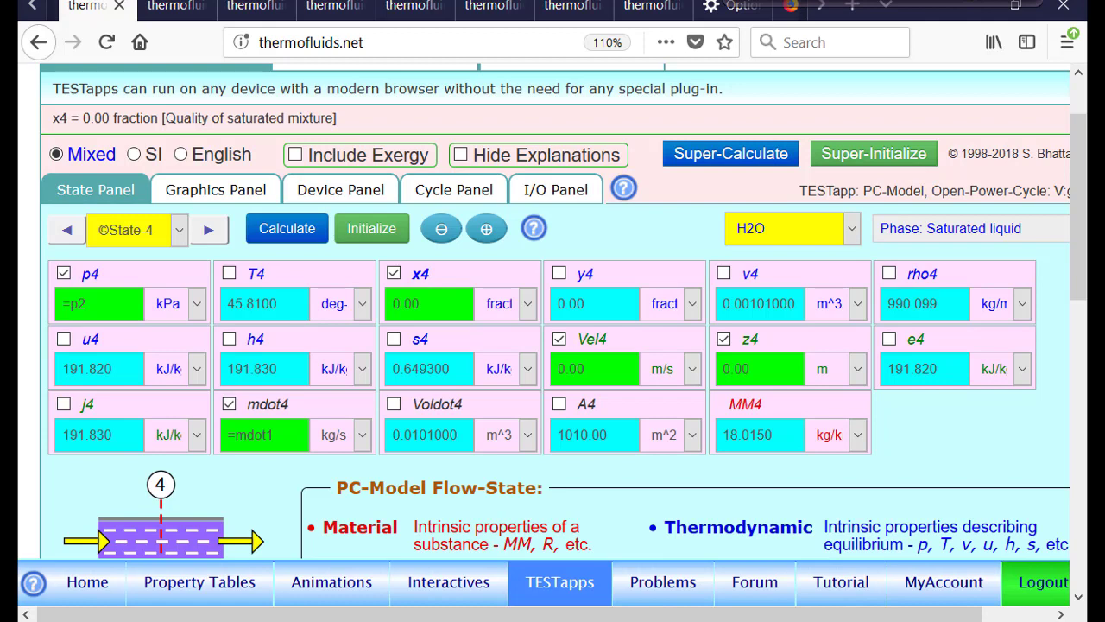
{"action": "left_click", "coordinate": [209, 231]}
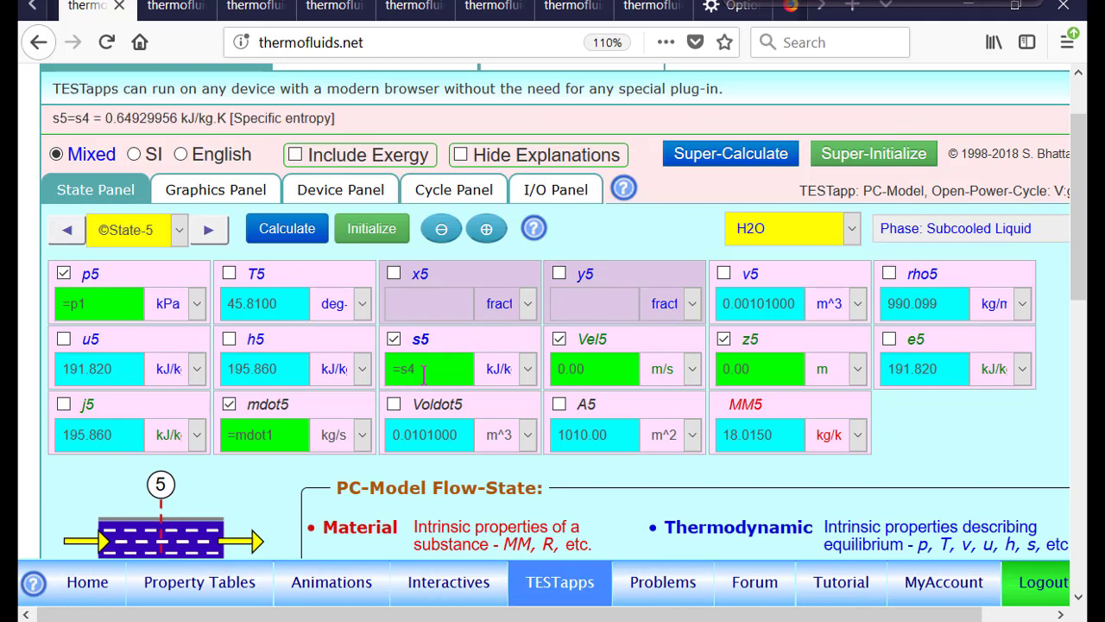
For State-6, replace the entropy condition with h6 = h4+(h5-h4)/etaP and calculate the state
{"action": "left_click", "coordinate": [486, 231]}
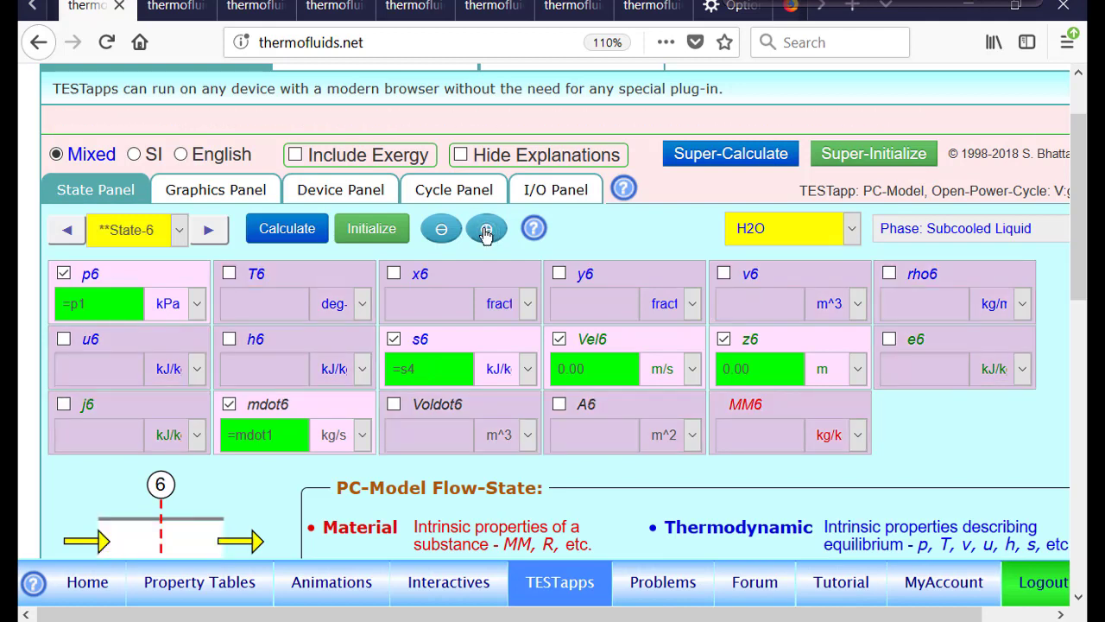
{"action": "left_click", "coordinate": [426, 342]}
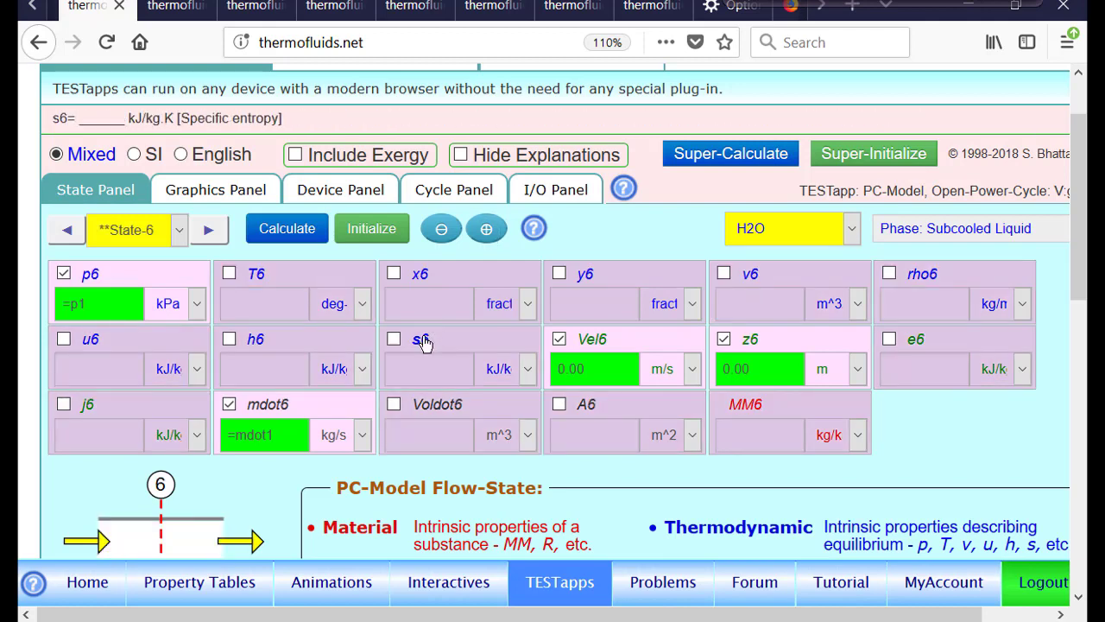
{"action": "left_click", "coordinate": [255, 344]}
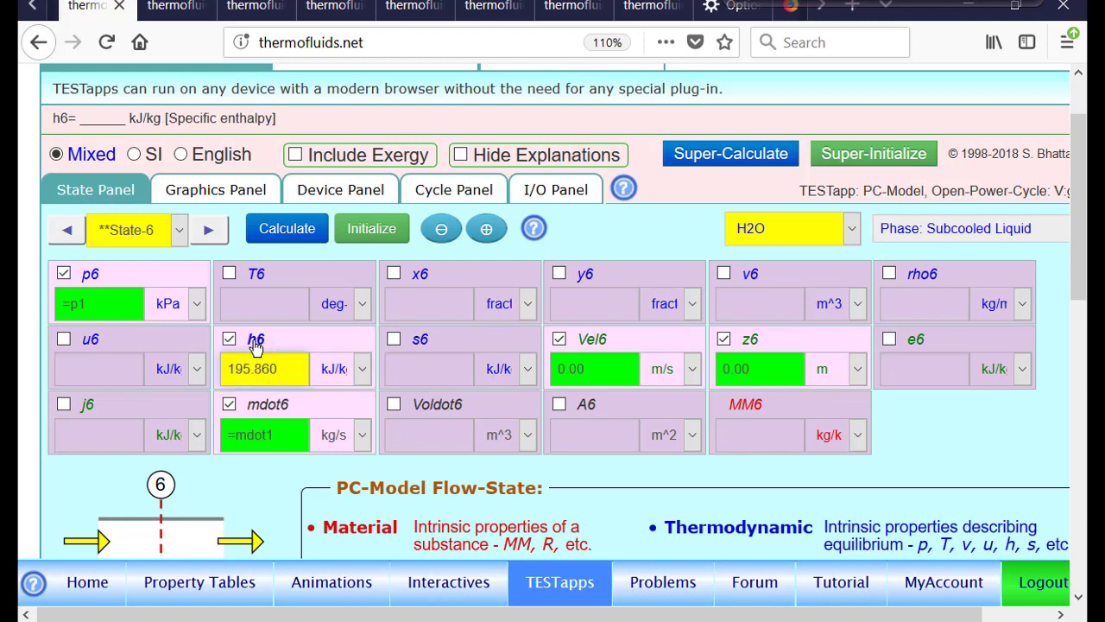
{"action": "key", "text": "BackSpace"}
{"action": "key", "text": "BackSpace"}
{"action": "key", "text": "BackSpace"}
{"action": "key", "text": "BackSpace"}
{"action": "key", "text": "BackSpace"}
{"action": "key", "text": "BackSpace"}
{"action": "key", "text": "BackSpace"}
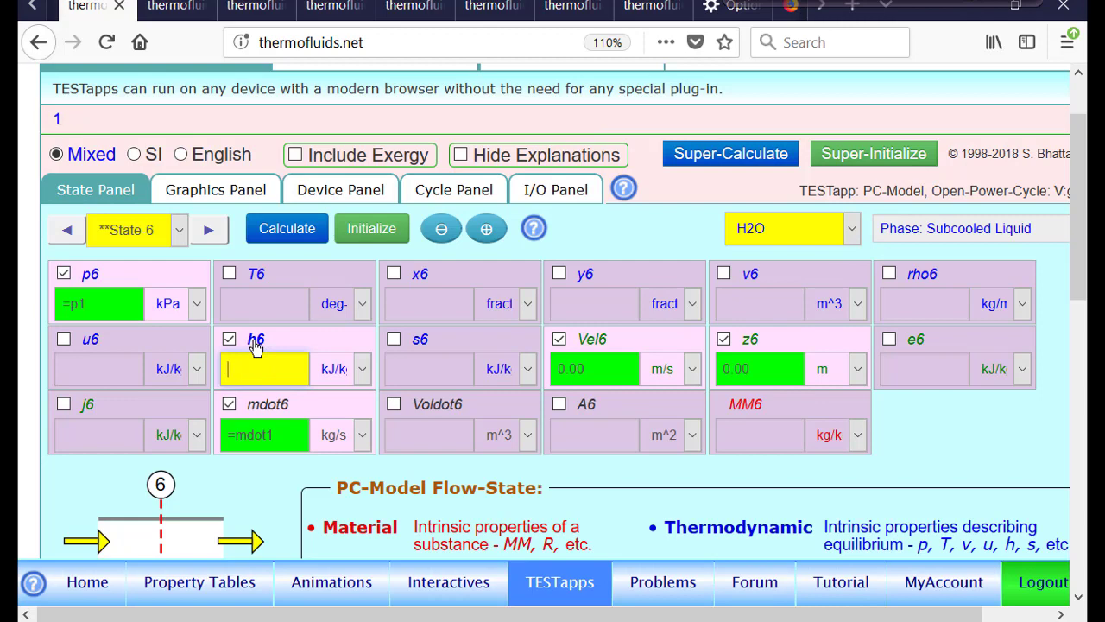
{"action": "type", "text": "="}
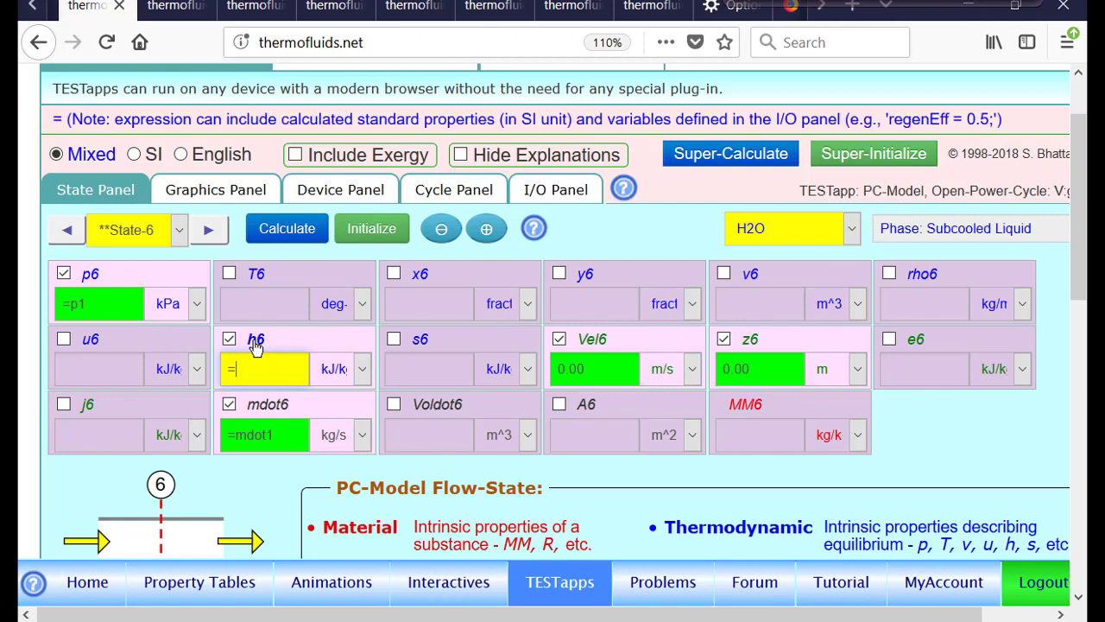
{"action": "type", "text": "h"}
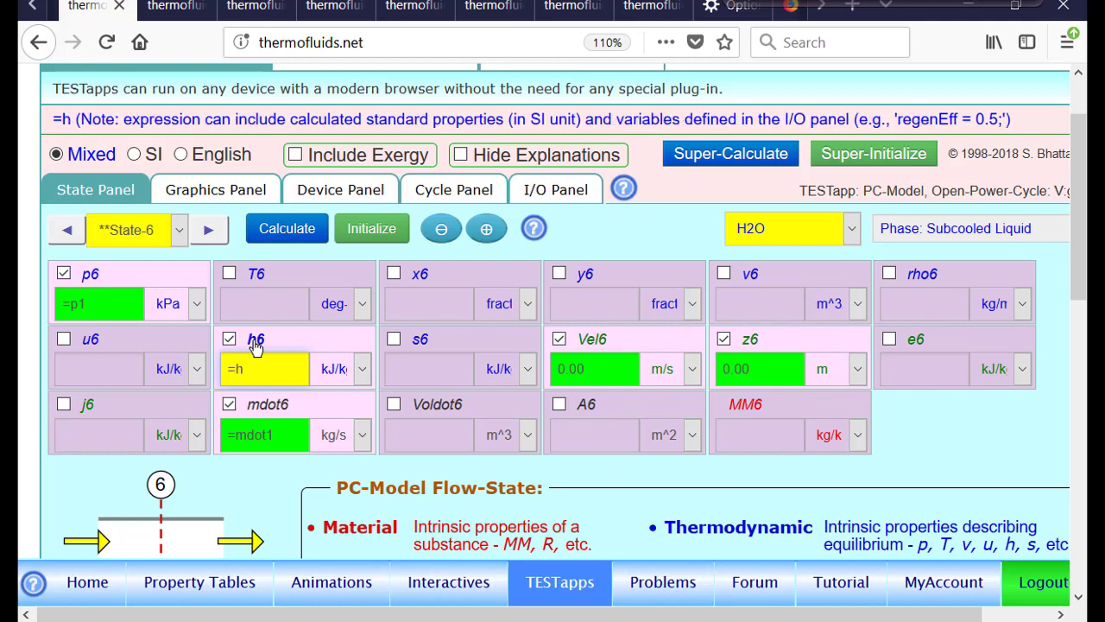
{"action": "type", "text": "4"}
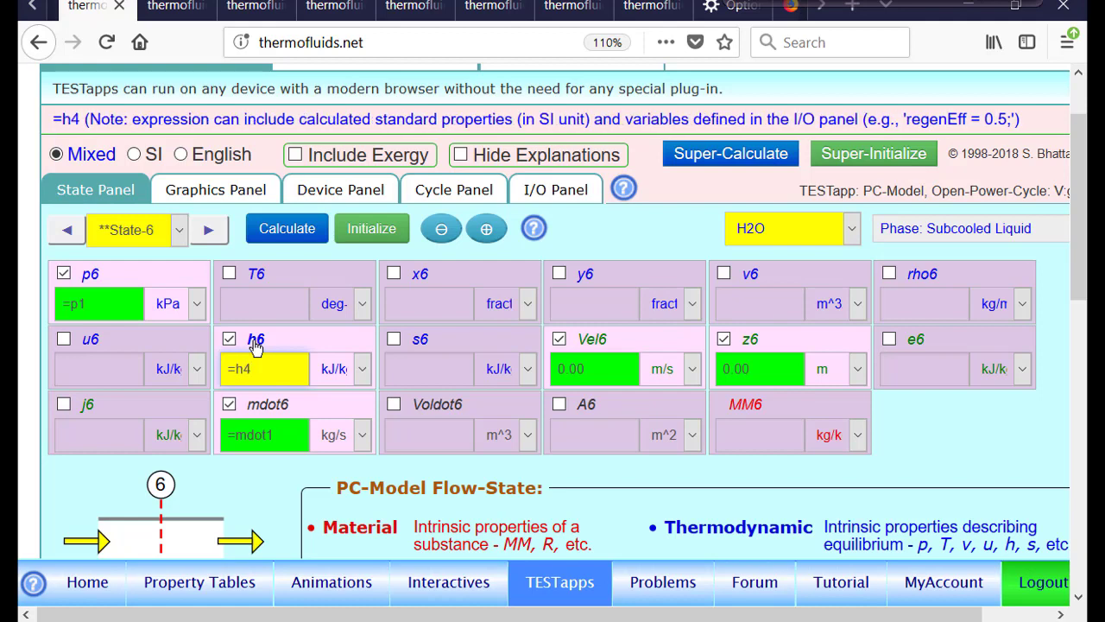
{"action": "type", "text": "+(h"}
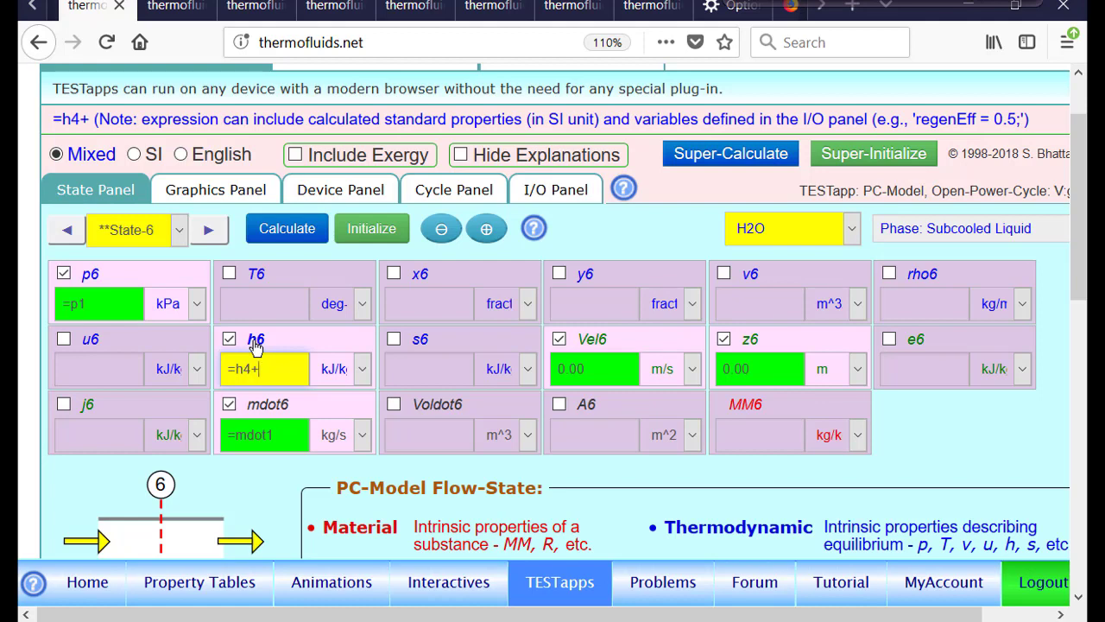
{"action": "type", "text": "5"}
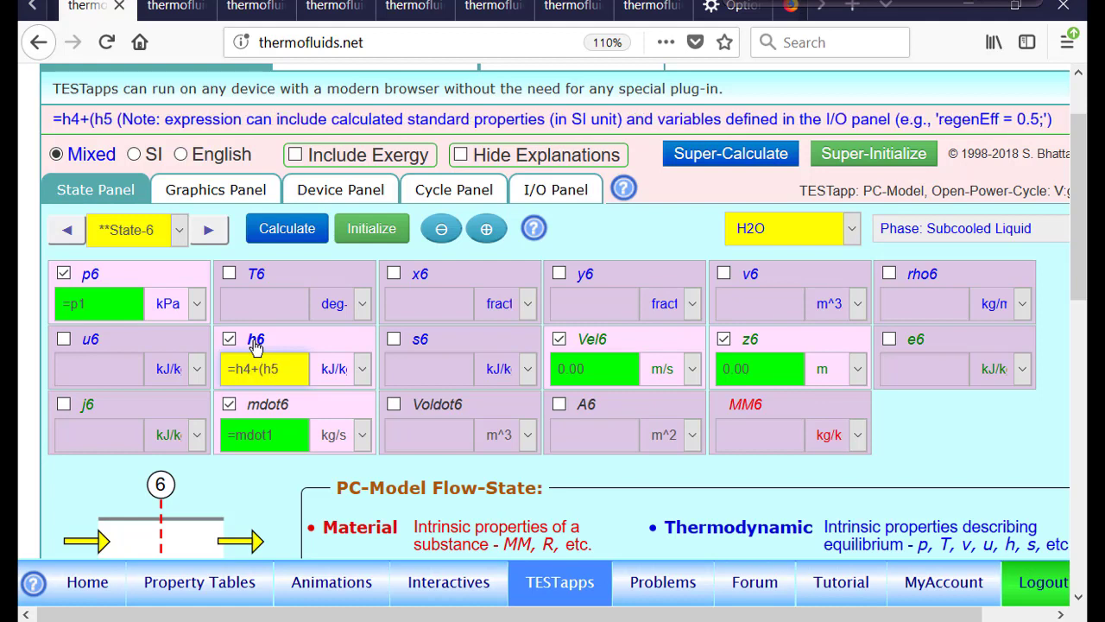
{"action": "type", "text": "-h4"}
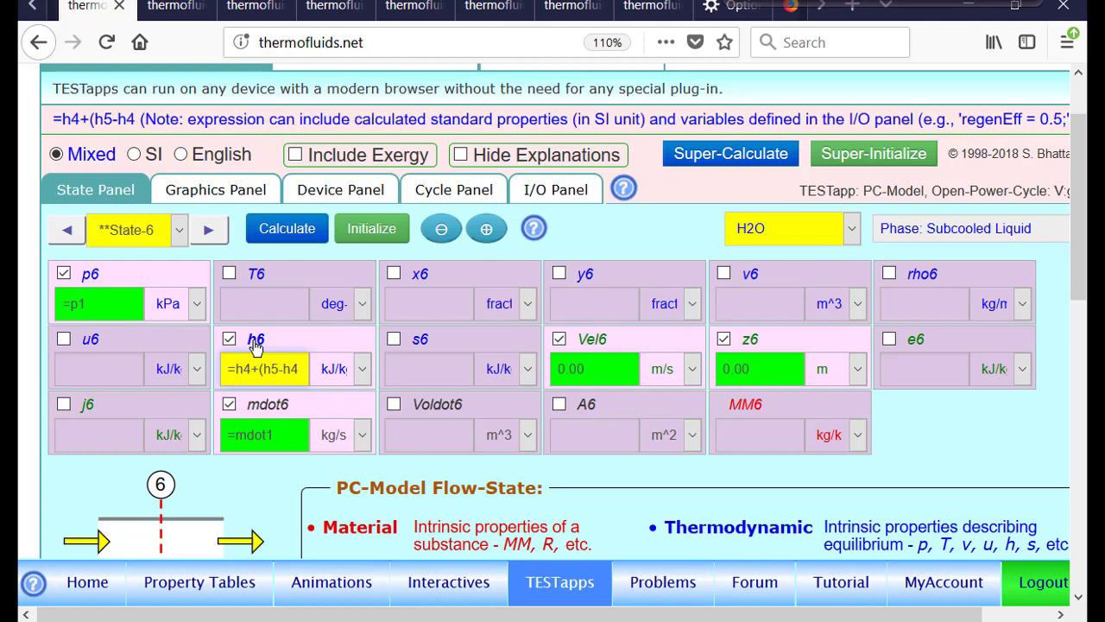
{"action": "type", "text": ")"}
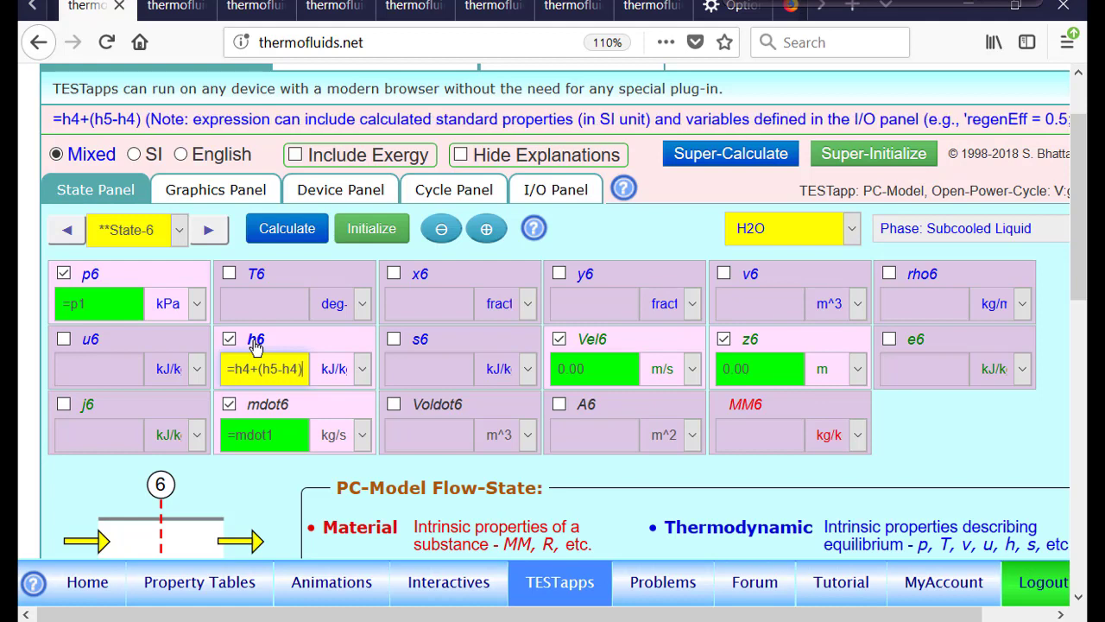
{"action": "type", "text": "/etaP"}
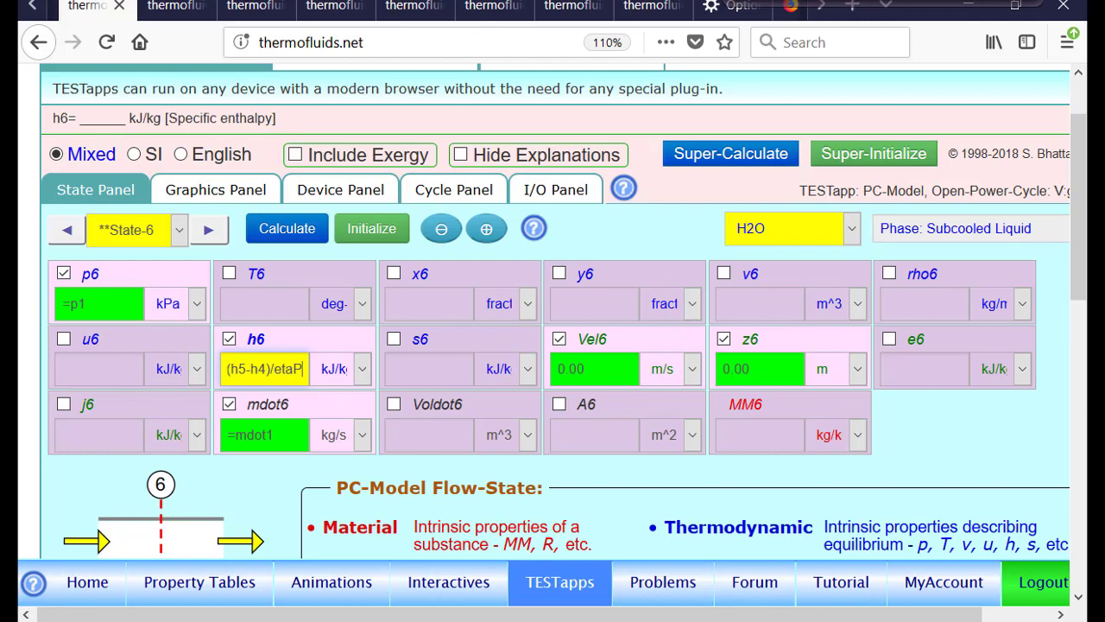
{"action": "left_click", "coordinate": [289, 234]}
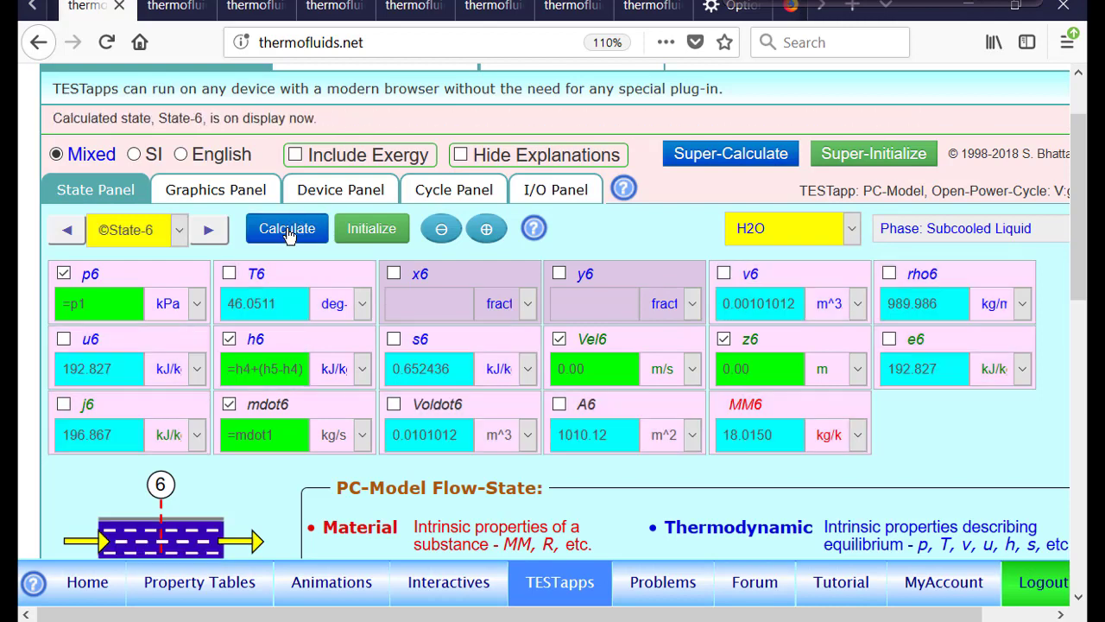
On the T-s diagram, plot constant-pressure lines through State-1 and through State-2
{"action": "left_click", "coordinate": [227, 195]}
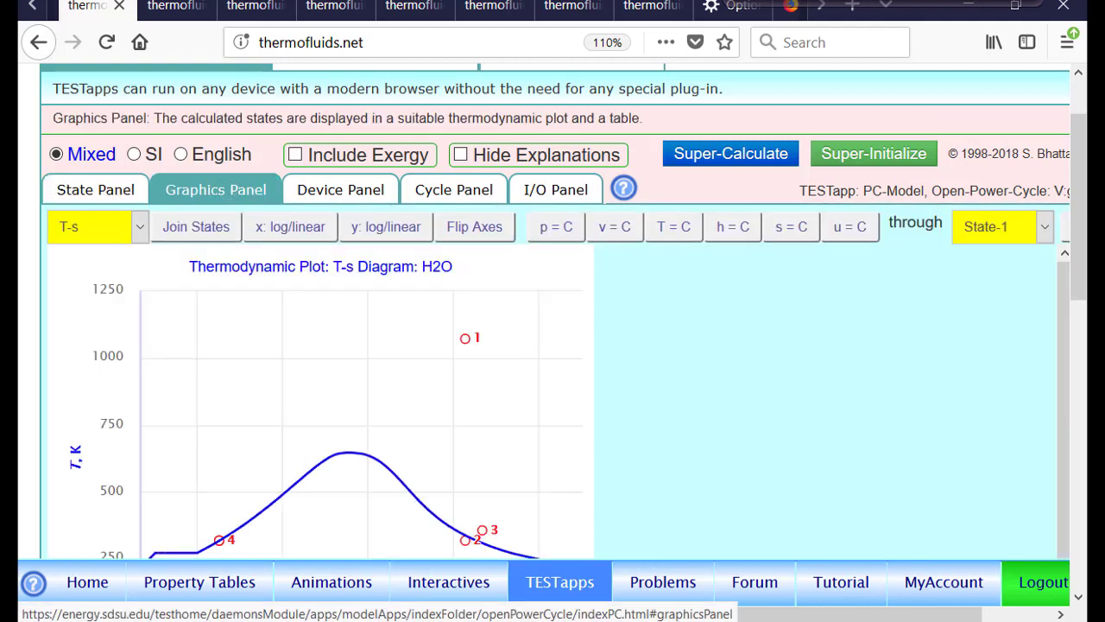
{"action": "mouse_move", "coordinate": [221, 539]}
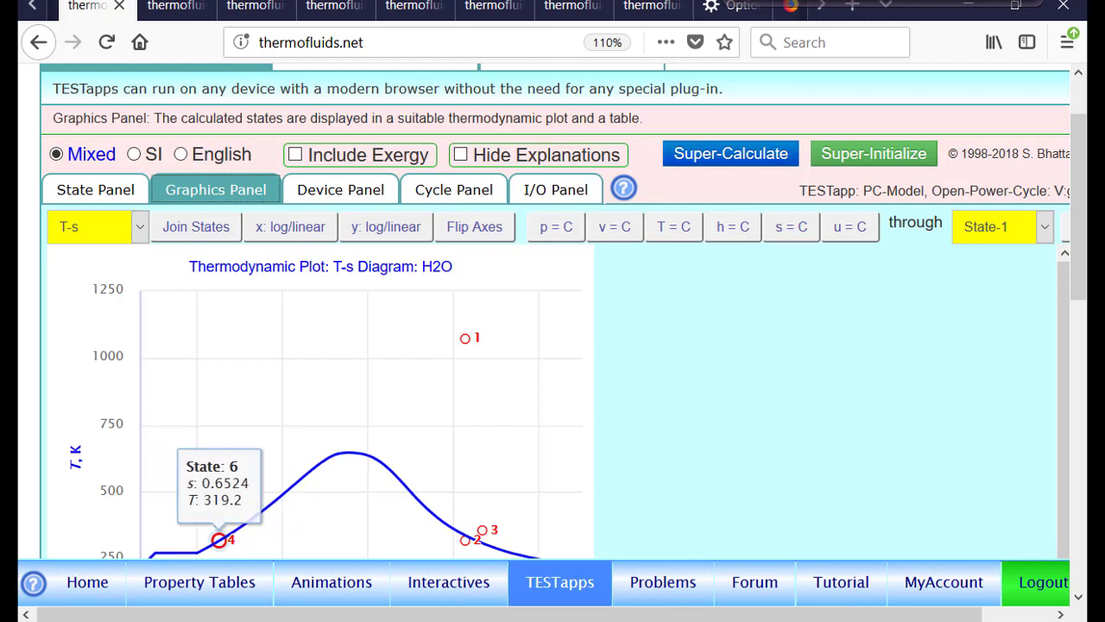
{"action": "left_click", "coordinate": [557, 227]}
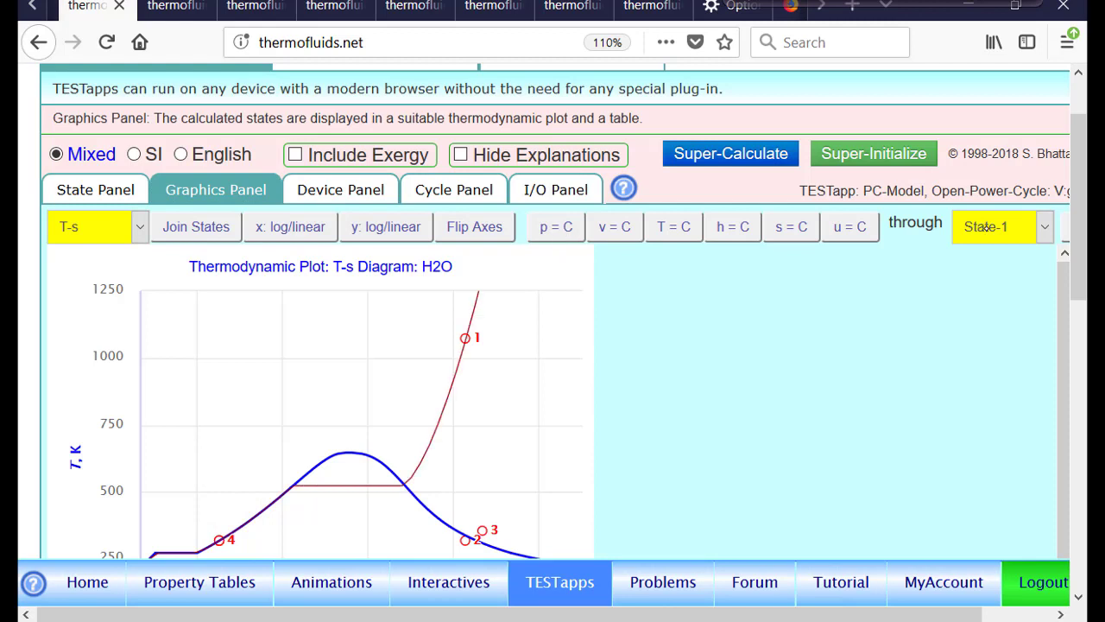
{"action": "left_click", "coordinate": [987, 228]}
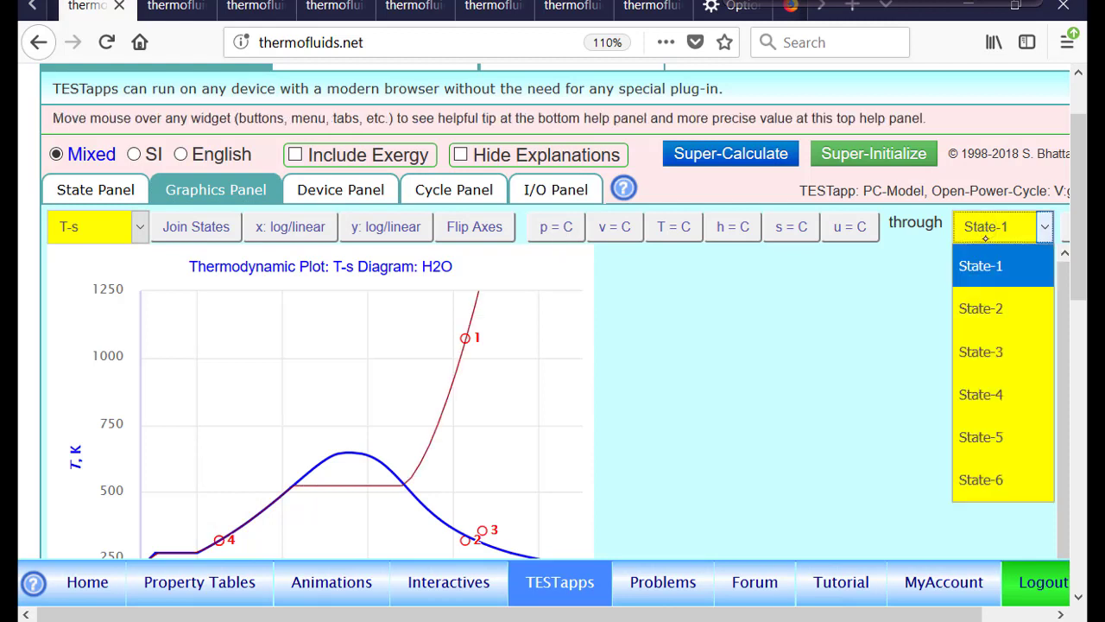
{"action": "left_click", "coordinate": [990, 309]}
{"action": "left_click", "coordinate": [570, 231]}
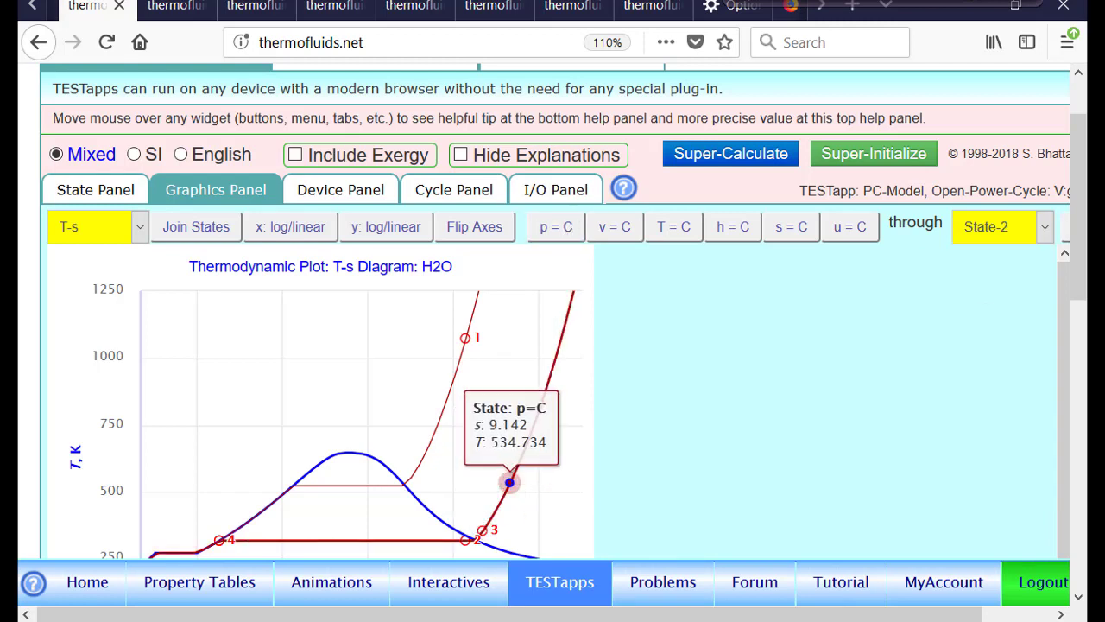
{"action": "scroll", "coordinate": [509, 482], "scroll_direction": "down", "scroll_amount": 3}
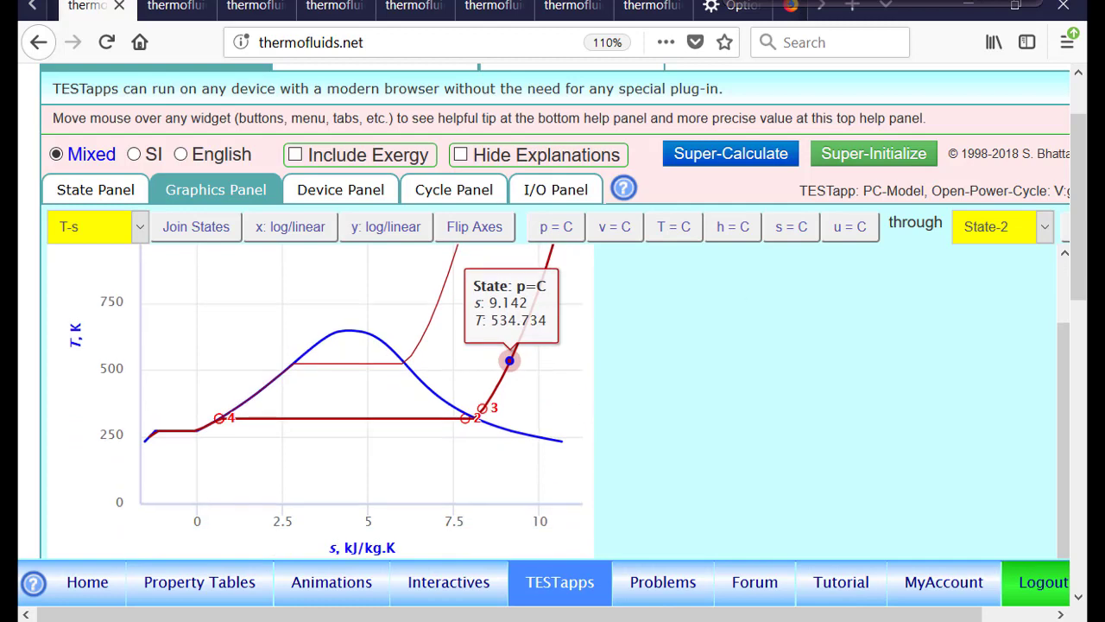
Set Device-1's exit state to State-3 and calculate the device
{"action": "left_click", "coordinate": [337, 189]}
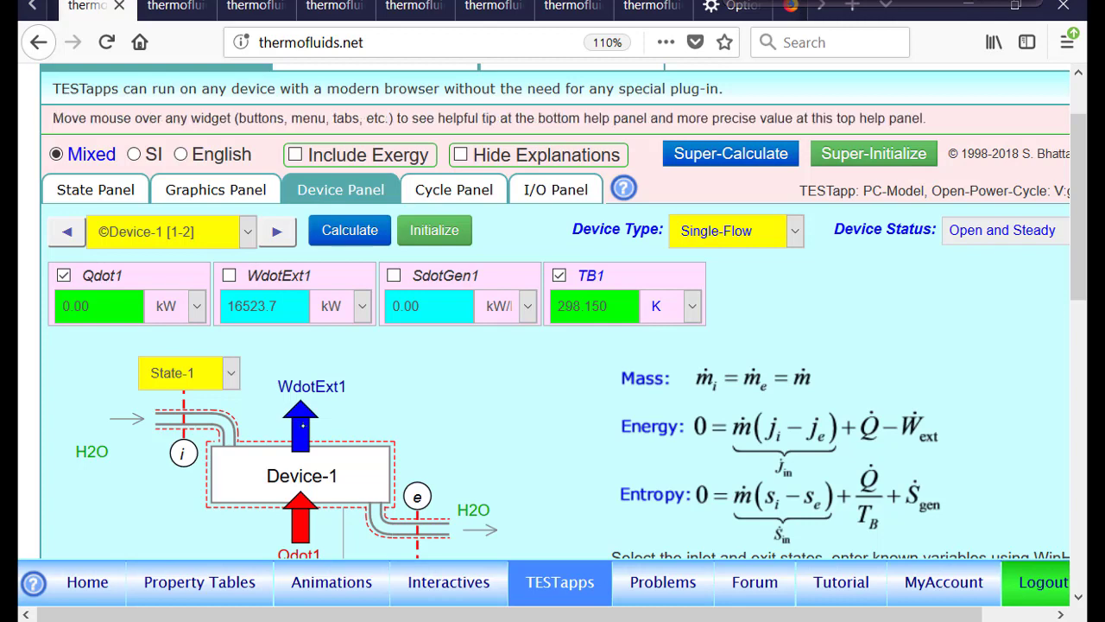
{"action": "scroll", "coordinate": [438, 510], "scroll_direction": "down", "scroll_amount": 2}
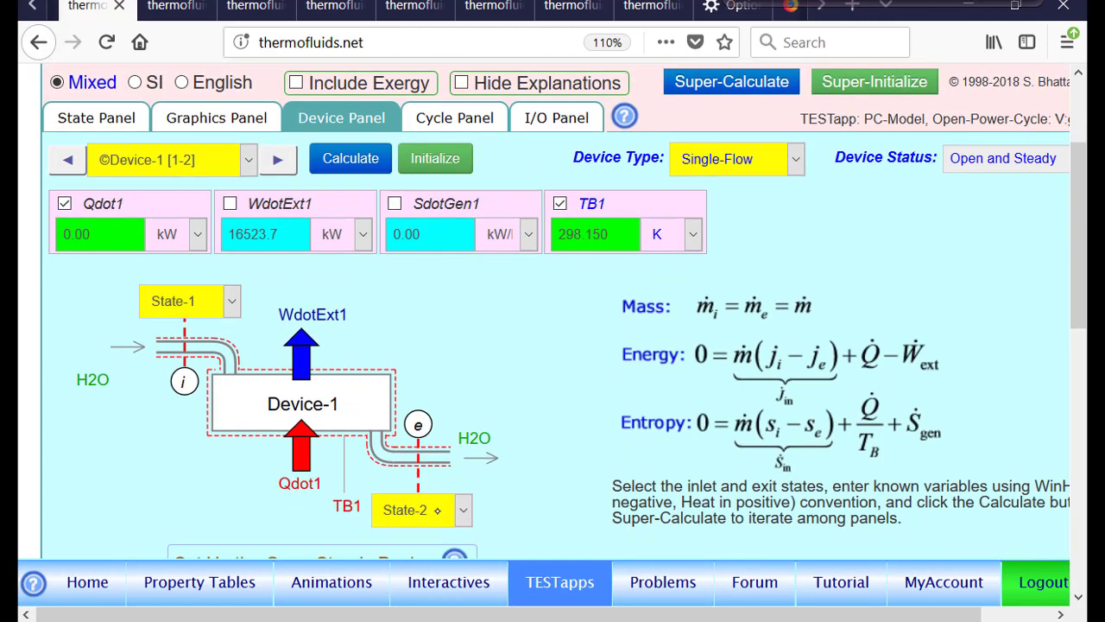
{"action": "left_click", "coordinate": [438, 510]}
{"action": "left_click", "coordinate": [431, 342]}
{"action": "left_click", "coordinate": [361, 164]}
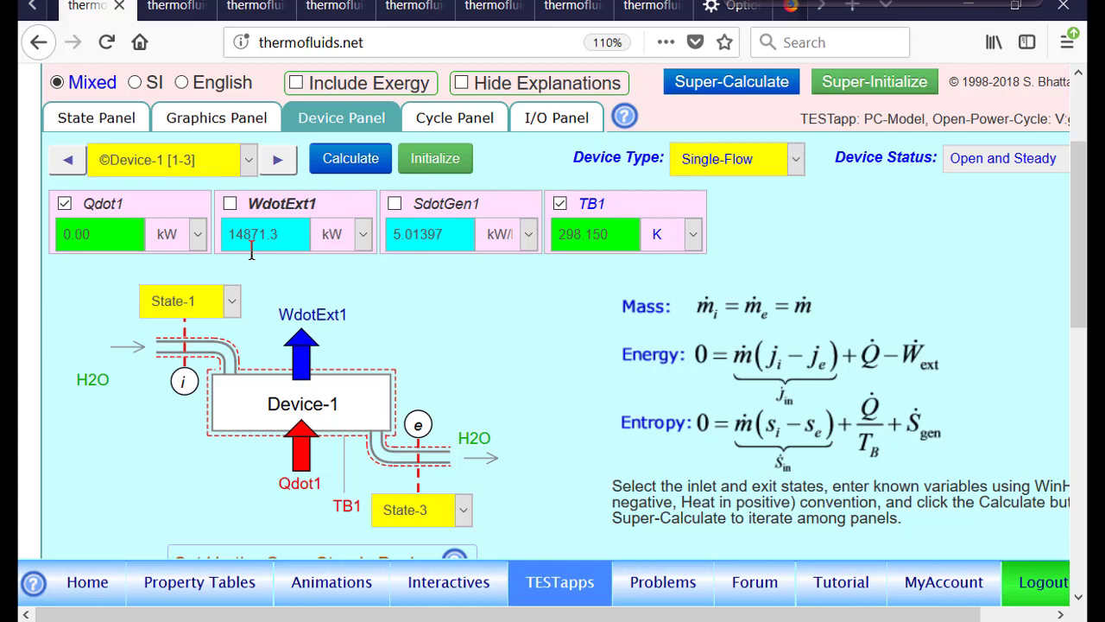
Set Device-2's inlet state to State-3 and exit state to State-4, then calculate the device
{"action": "left_click", "coordinate": [277, 161]}
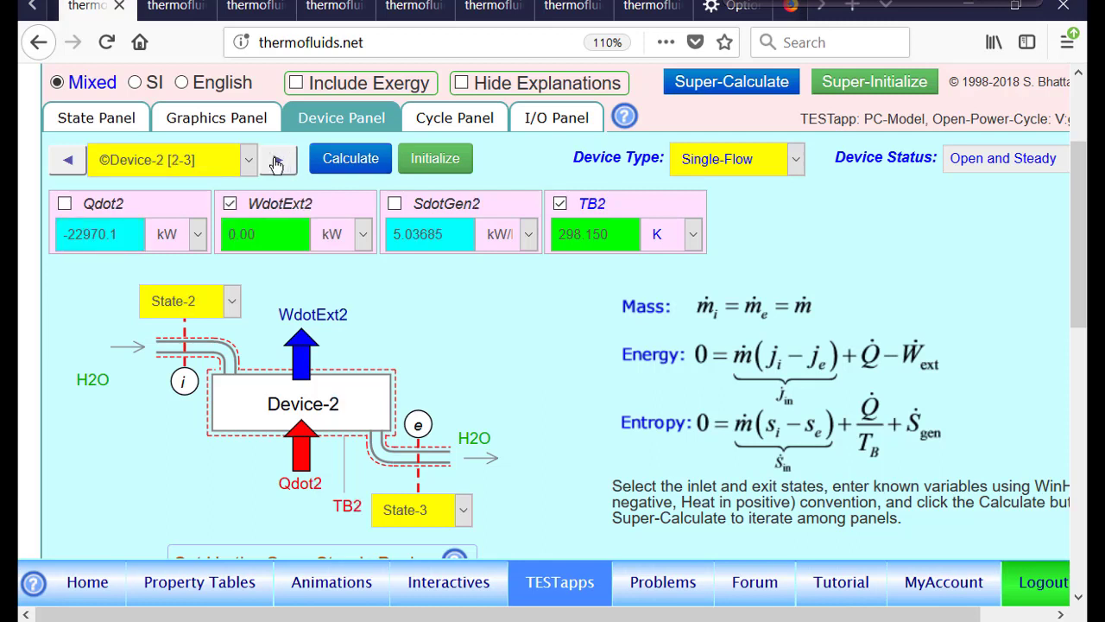
{"action": "left_click", "coordinate": [226, 302]}
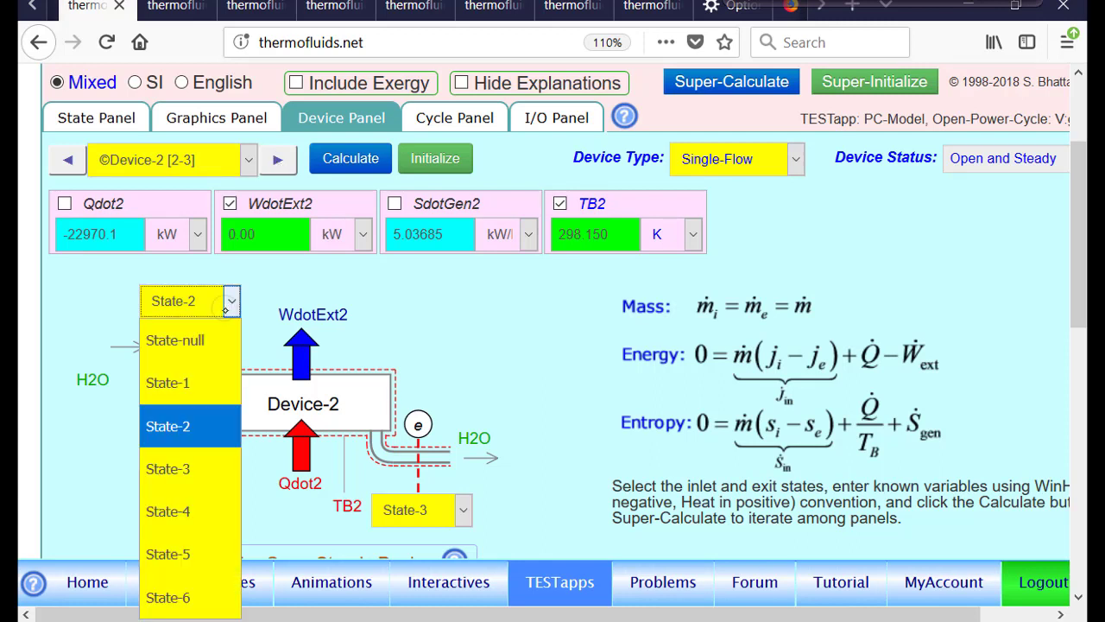
{"action": "left_click", "coordinate": [190, 469]}
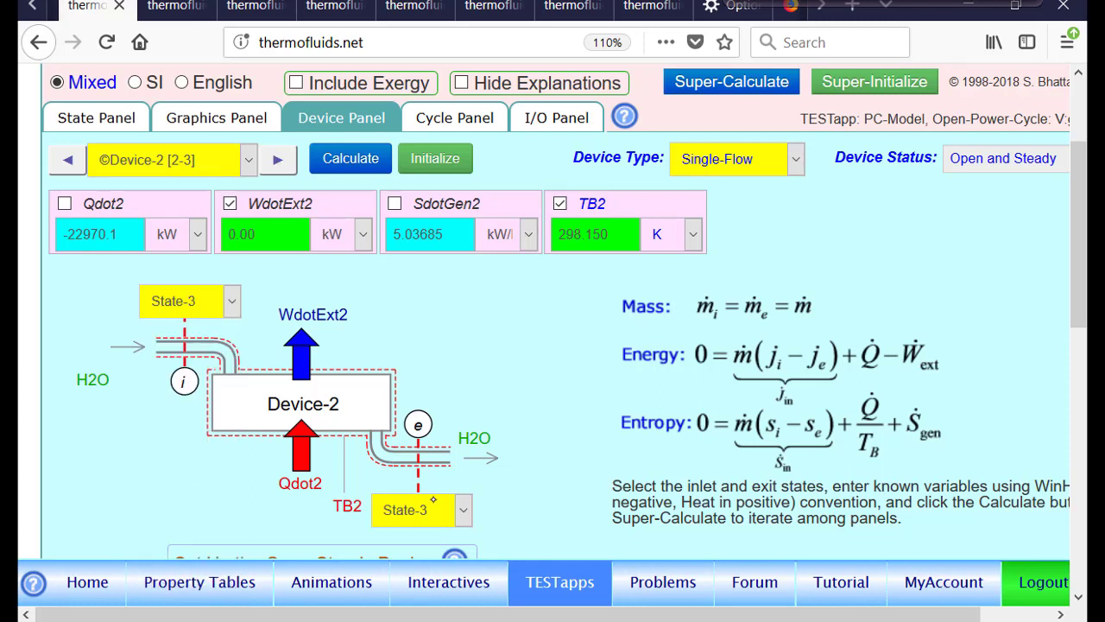
{"action": "left_click", "coordinate": [432, 506]}
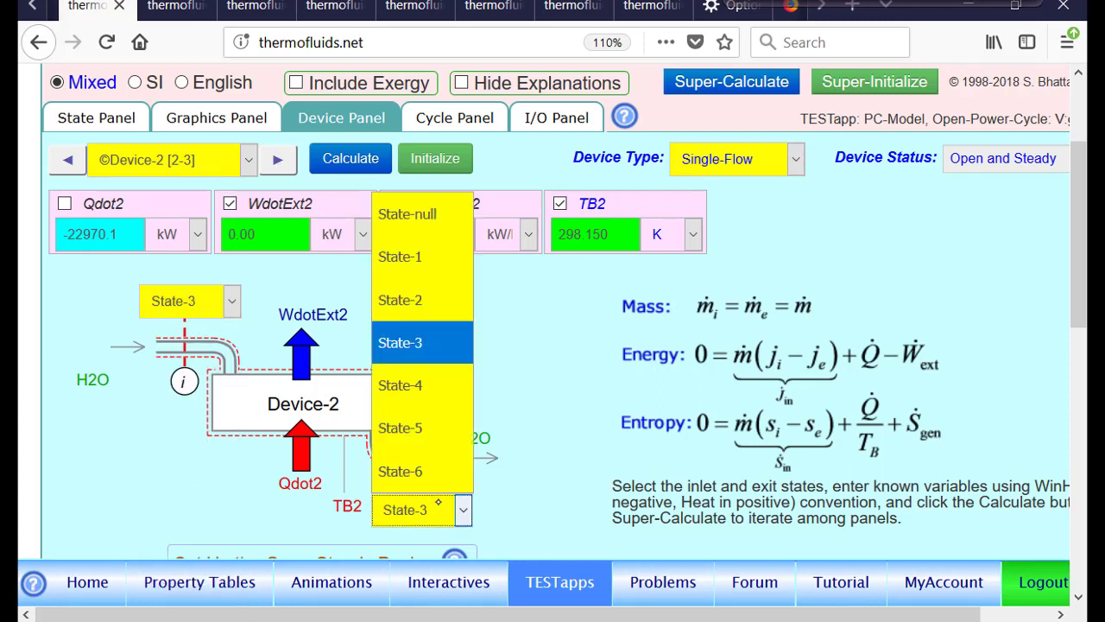
{"action": "left_click", "coordinate": [431, 394]}
{"action": "left_click", "coordinate": [350, 161]}
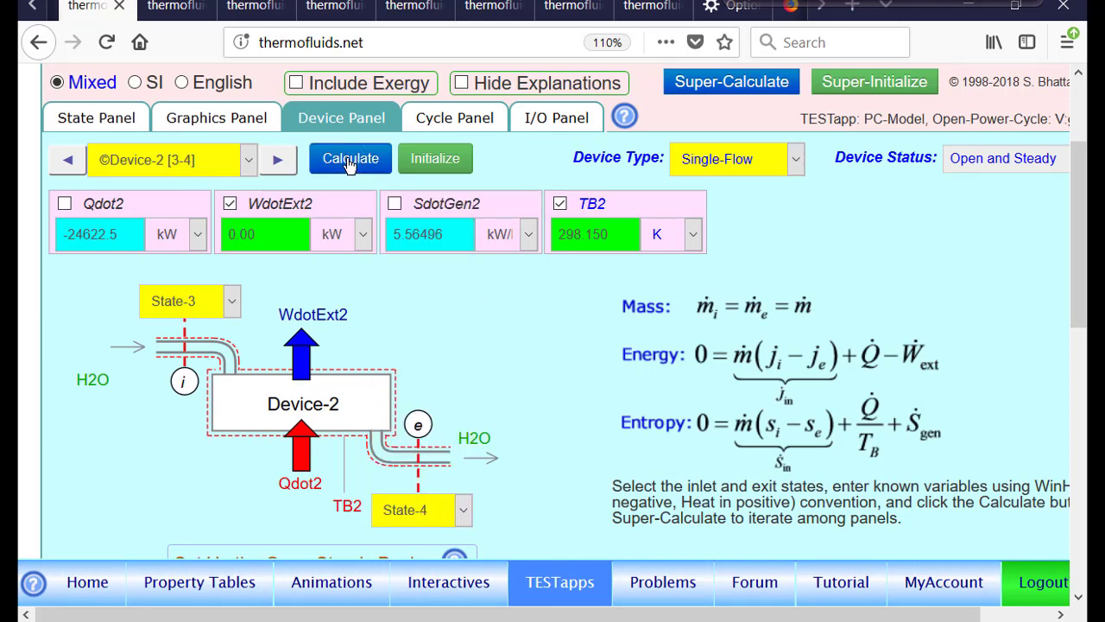
Set Device-3's inlet state to State-4 and exit state to State-6, then calculate the device
{"action": "left_click", "coordinate": [276, 161]}
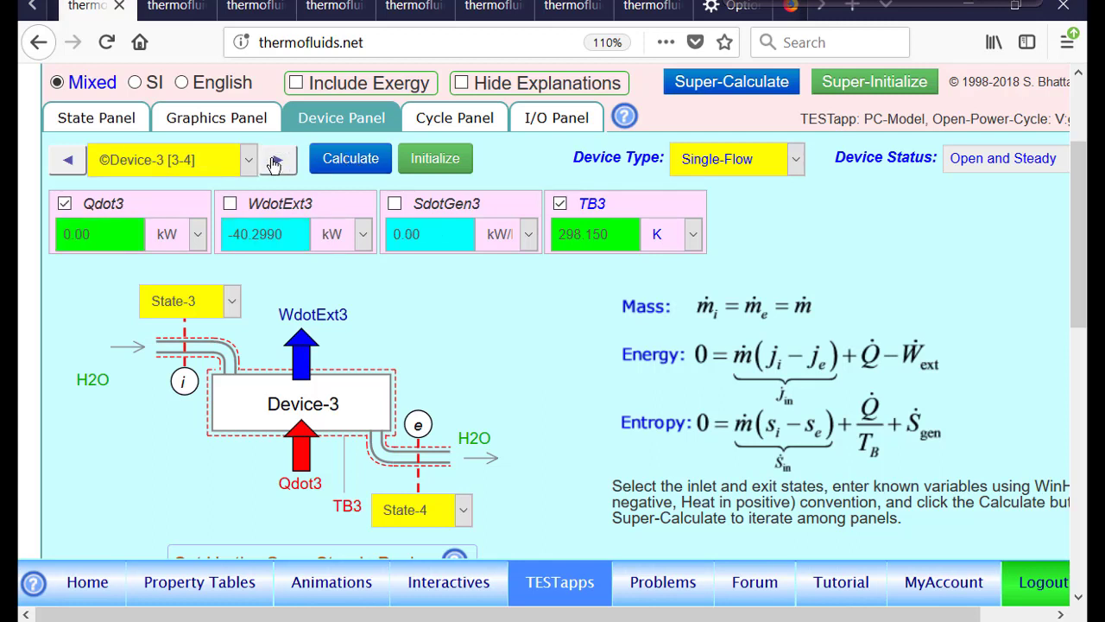
{"action": "left_click", "coordinate": [210, 302]}
{"action": "left_click", "coordinate": [184, 511]}
{"action": "left_click", "coordinate": [415, 510]}
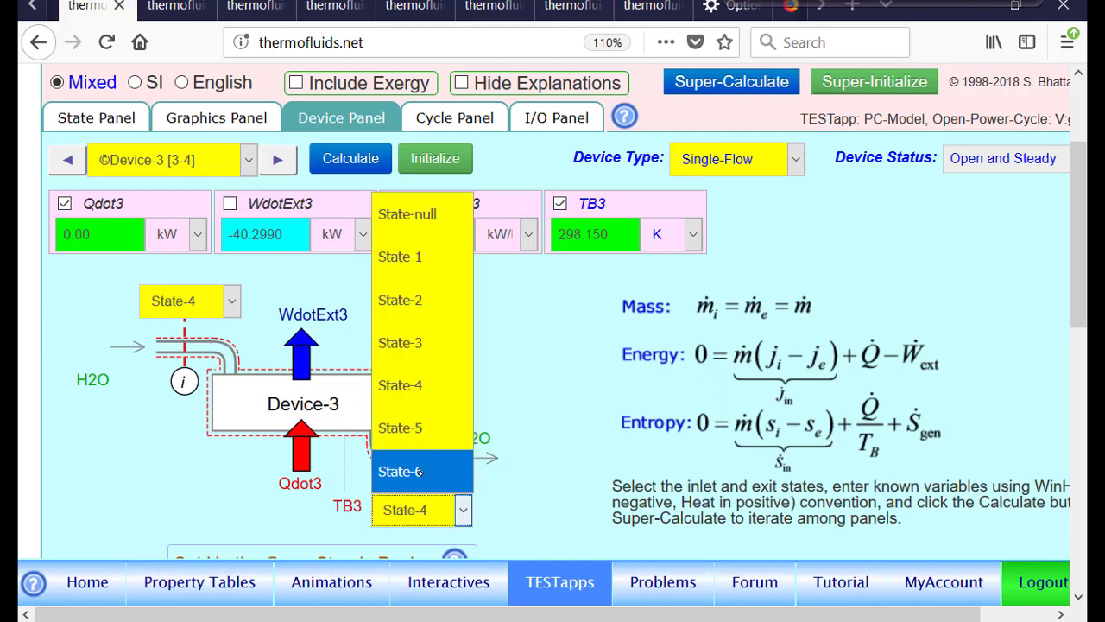
{"action": "left_click", "coordinate": [418, 472]}
{"action": "left_click", "coordinate": [347, 159]}
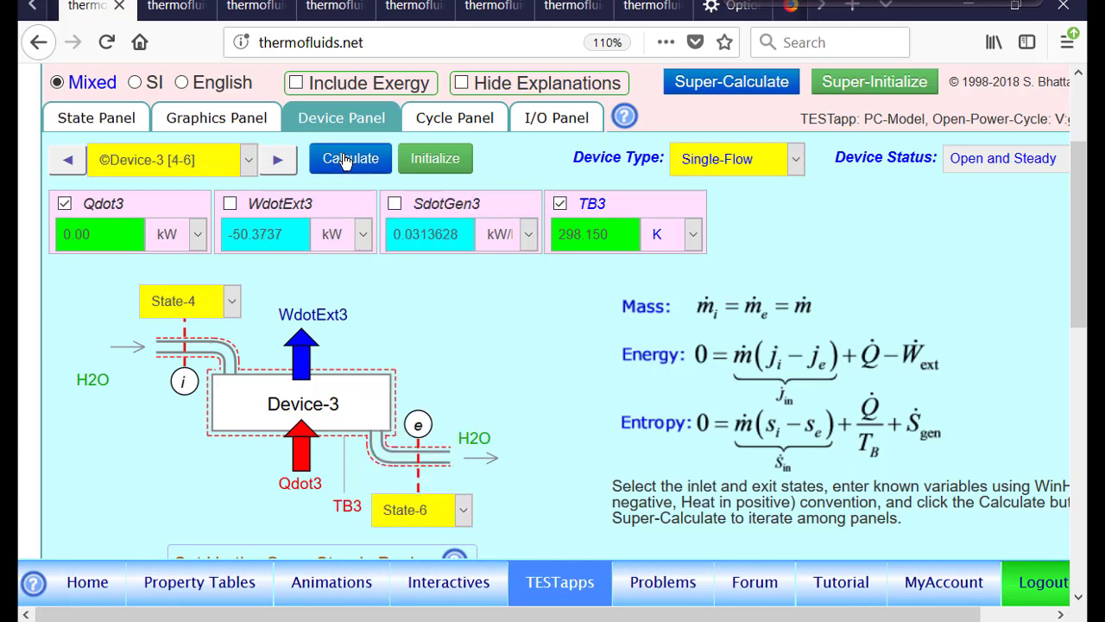
Set Device-4's inlet state to State-6, calculate the device, and open the cycle results
{"action": "left_click", "coordinate": [278, 161]}
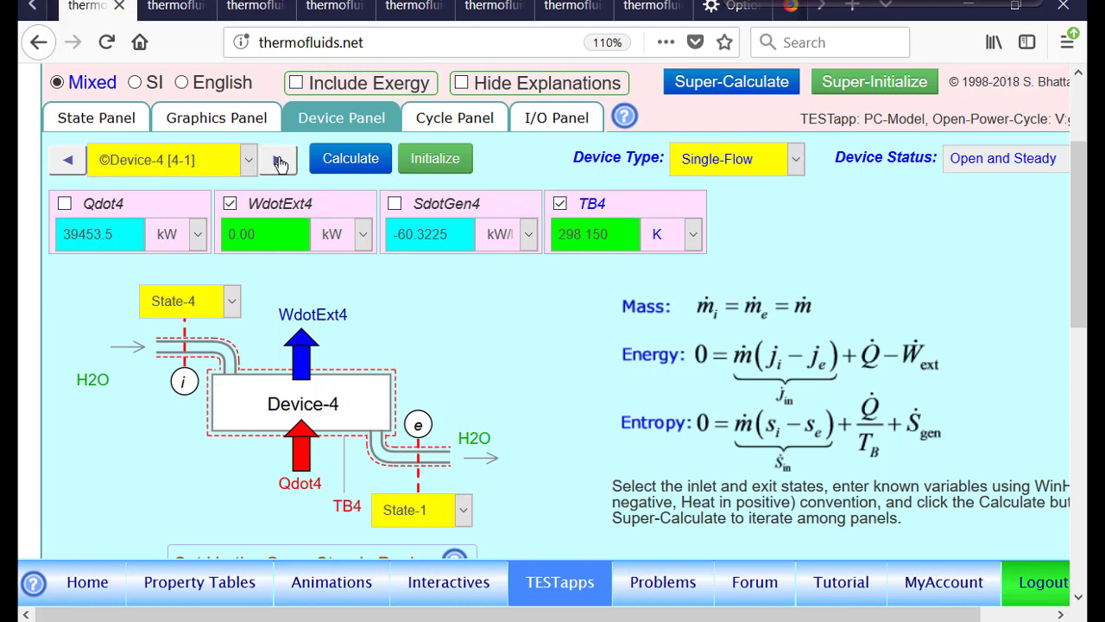
{"action": "left_click", "coordinate": [208, 305]}
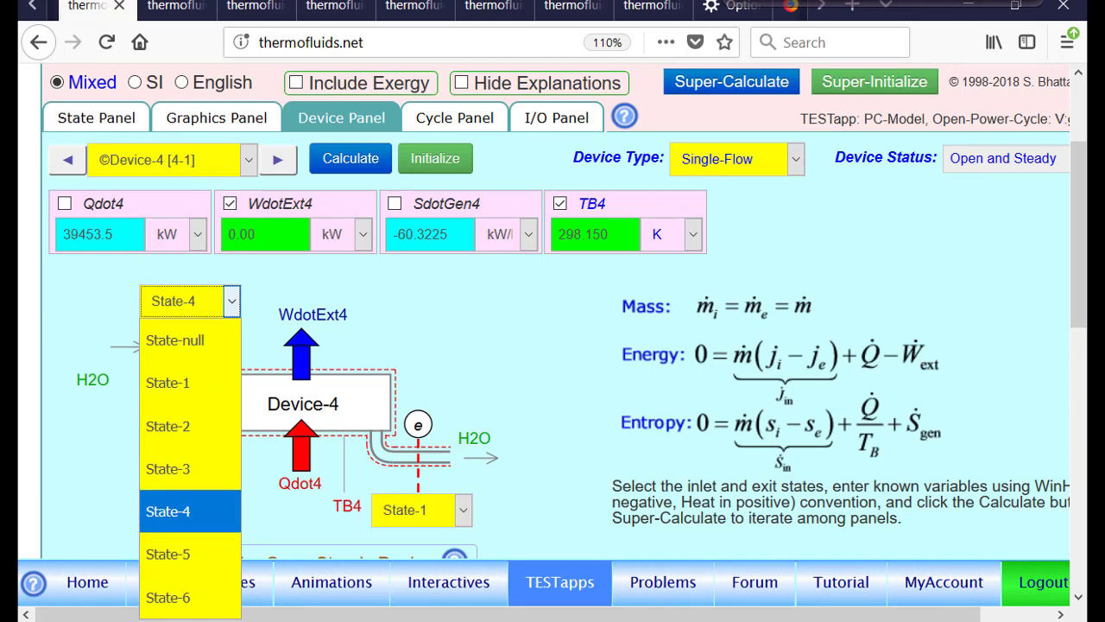
{"action": "left_click", "coordinate": [189, 597]}
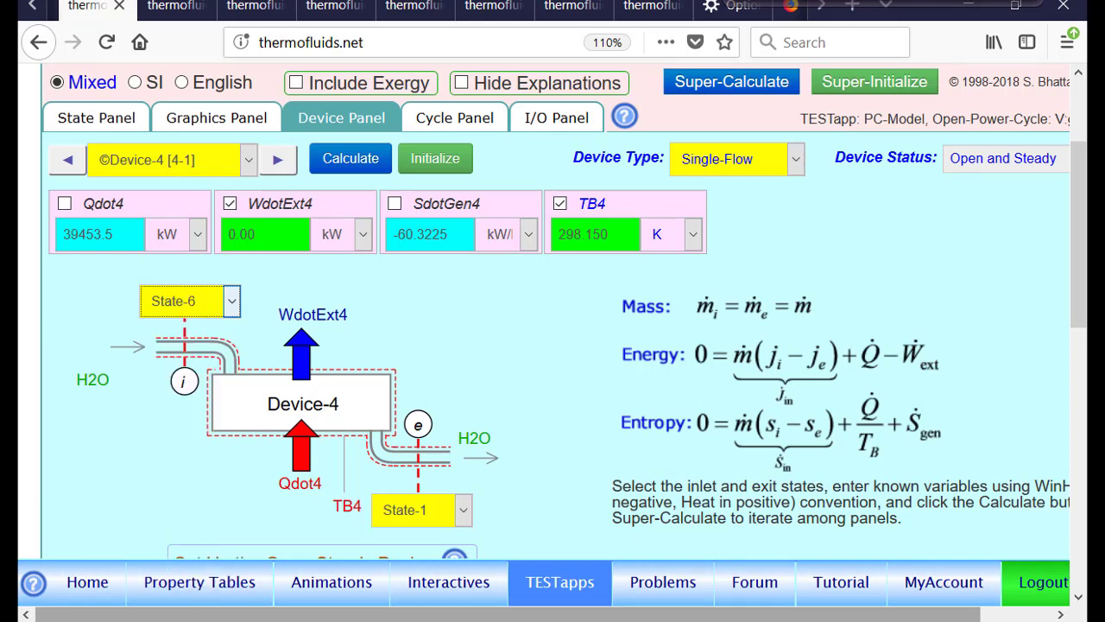
{"action": "left_click", "coordinate": [357, 164]}
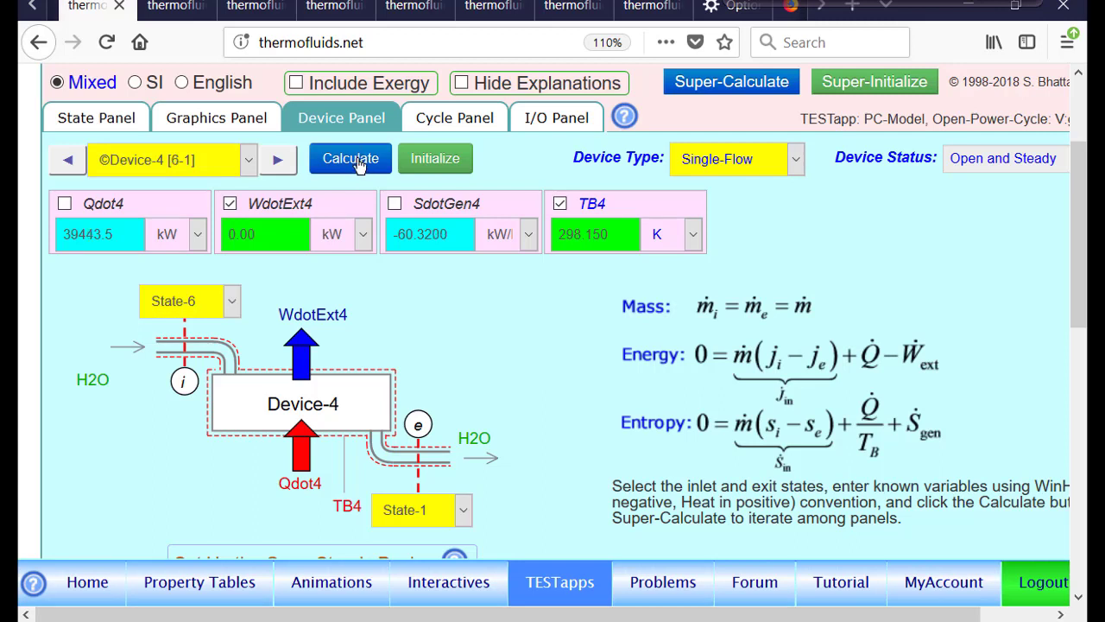
{"action": "left_click", "coordinate": [457, 119]}
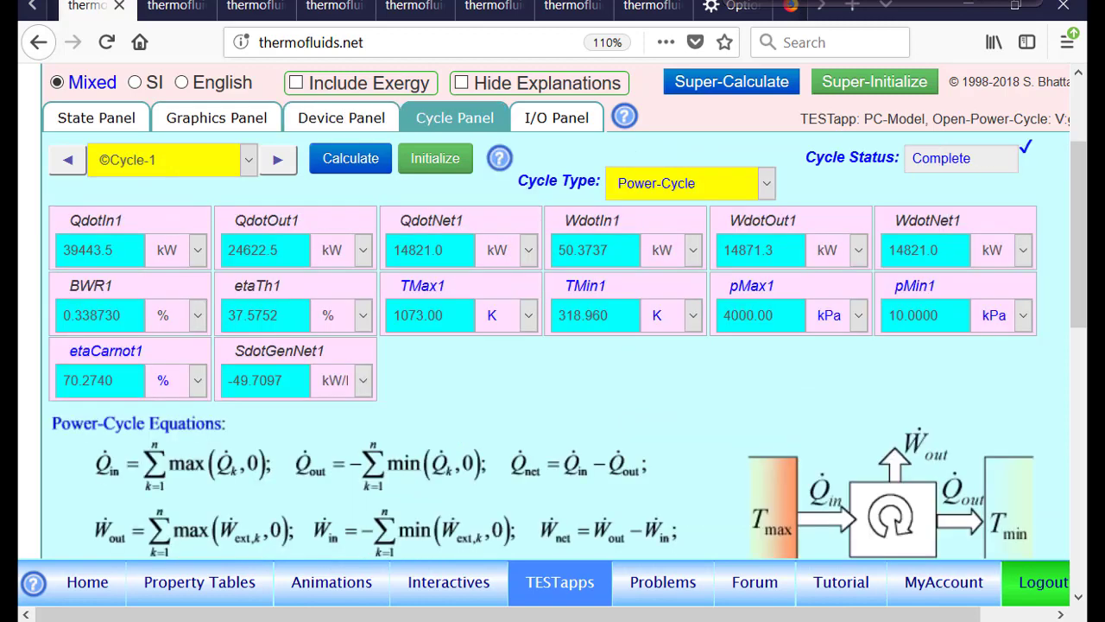
Recalculate Cycle-1 and review its net work, heat rejected, net heat and thermal efficiency
{"action": "left_click", "coordinate": [362, 161]}
{"action": "left_click", "coordinate": [757, 1]}
{"action": "mouse_move", "coordinate": [941, 210]}
{"action": "left_mouse_down"}
{"action": "mouse_move", "coordinate": [880, 270]}
{"action": "mouse_move", "coordinate": [962, 239]}
{"action": "mouse_move", "coordinate": [941, 214]}
{"action": "left_mouse_up"}
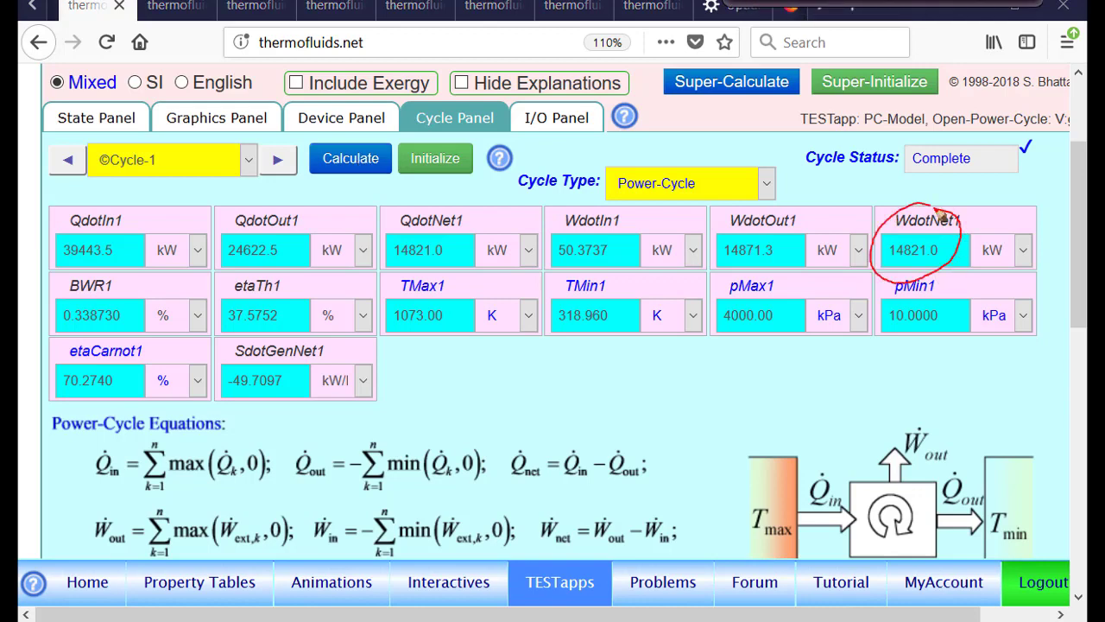
{"action": "mouse_move", "coordinate": [243, 220]}
{"action": "left_mouse_down"}
{"action": "mouse_move", "coordinate": [223, 290]}
{"action": "mouse_move", "coordinate": [276, 212]}
{"action": "left_mouse_up"}
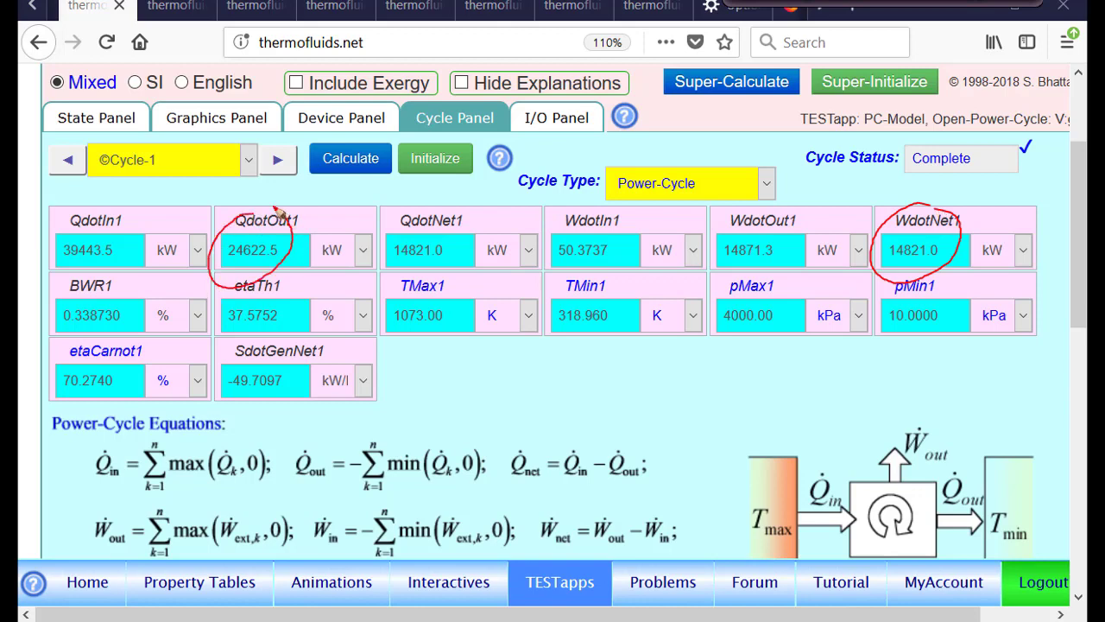
{"action": "mouse_move", "coordinate": [411, 216]}
{"action": "left_mouse_down"}
{"action": "mouse_move", "coordinate": [400, 295]}
{"action": "mouse_move", "coordinate": [399, 211]}
{"action": "left_mouse_up"}
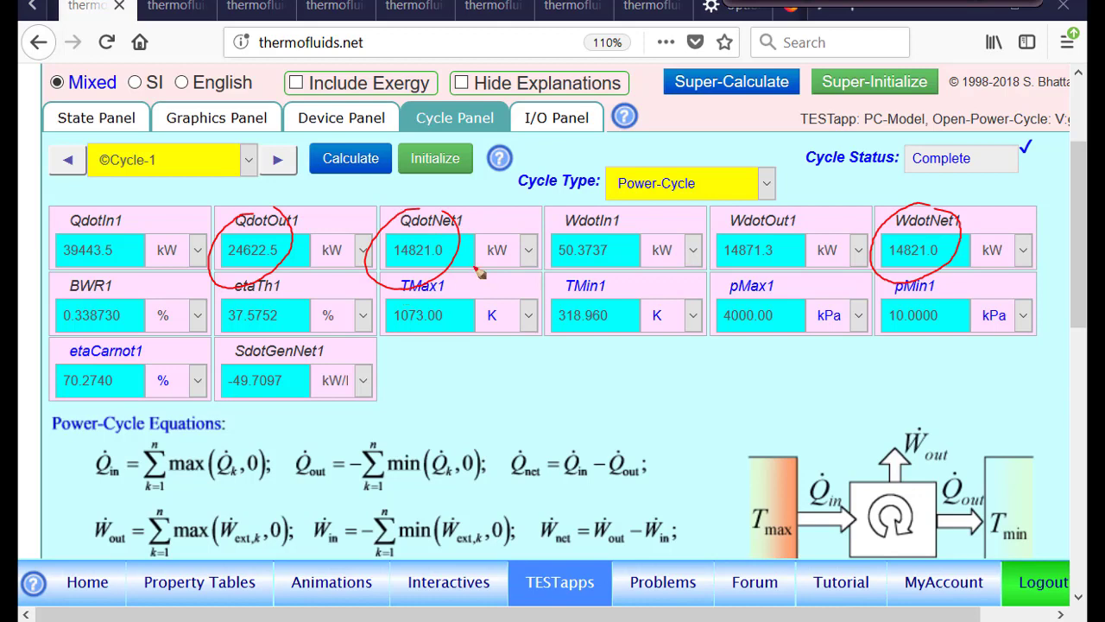
{"action": "mouse_move", "coordinate": [250, 221]}
{"action": "left_mouse_down"}
{"action": "mouse_move", "coordinate": [262, 247]}
{"action": "mouse_move", "coordinate": [222, 243]}
{"action": "mouse_move", "coordinate": [272, 285]}
{"action": "mouse_move", "coordinate": [278, 244]}
{"action": "left_mouse_up"}
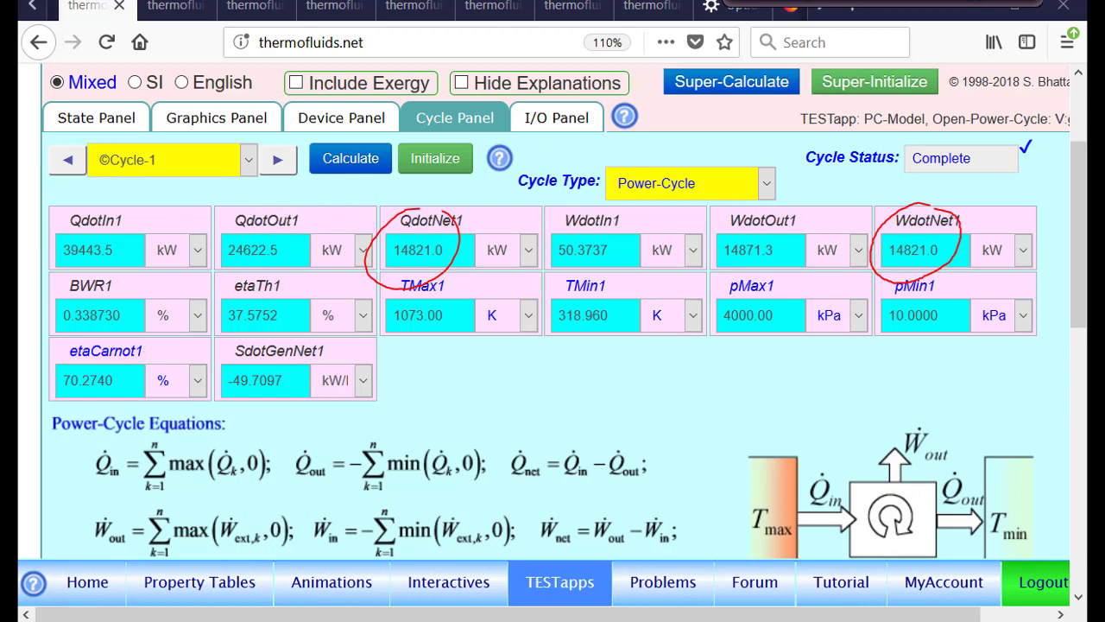
{"action": "mouse_move", "coordinate": [280, 273]}
{"action": "left_mouse_down"}
{"action": "mouse_move", "coordinate": [218, 328]}
{"action": "mouse_move", "coordinate": [289, 278]}
{"action": "left_mouse_up"}
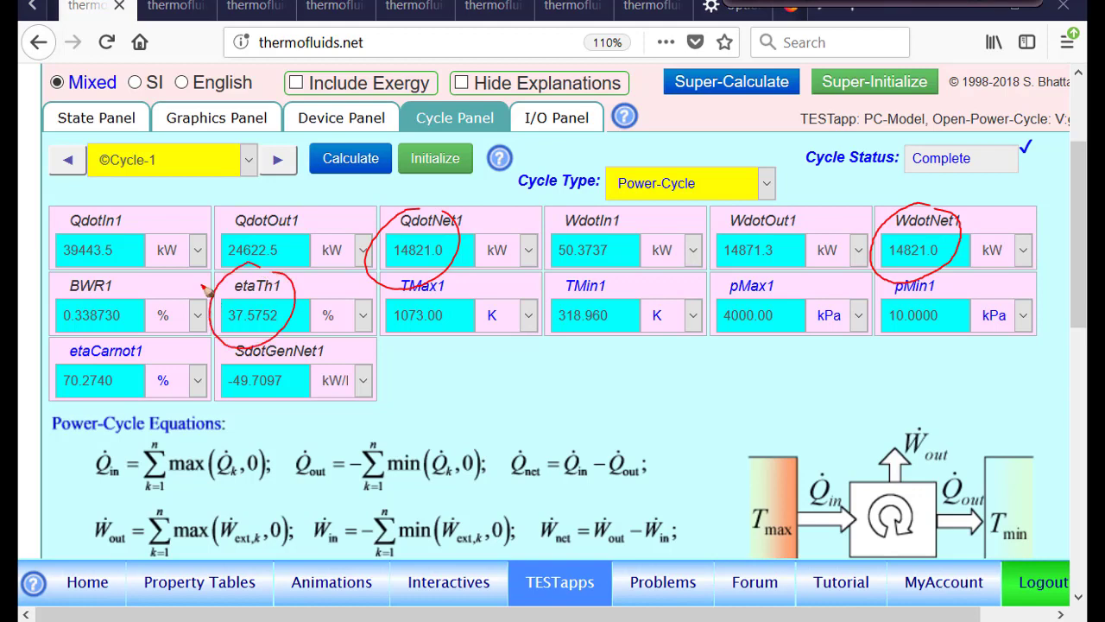
{"action": "left_click", "coordinate": [869, 2]}
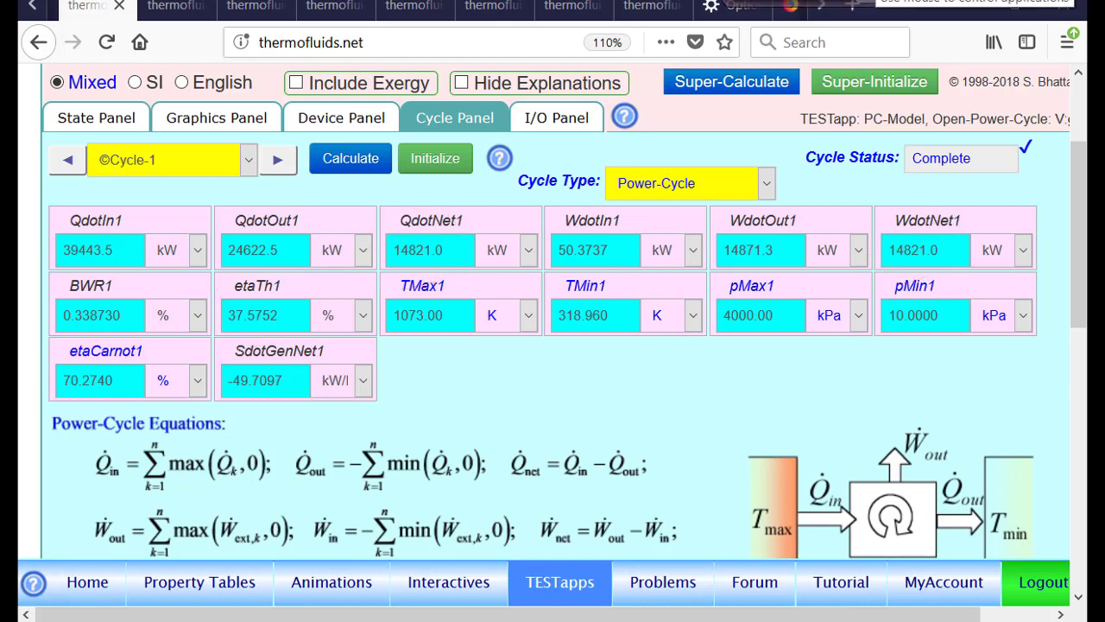
Super-calculate the whole model from the I/O panel and return to the cycle results
{"action": "left_click", "coordinate": [563, 118]}
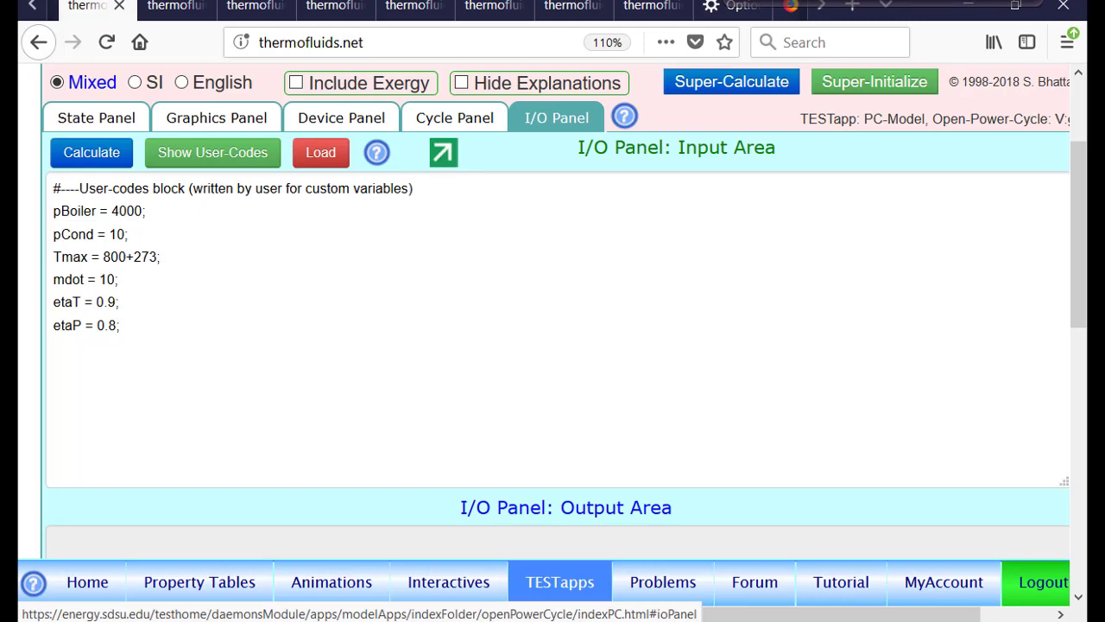
{"action": "left_click", "coordinate": [458, 129]}
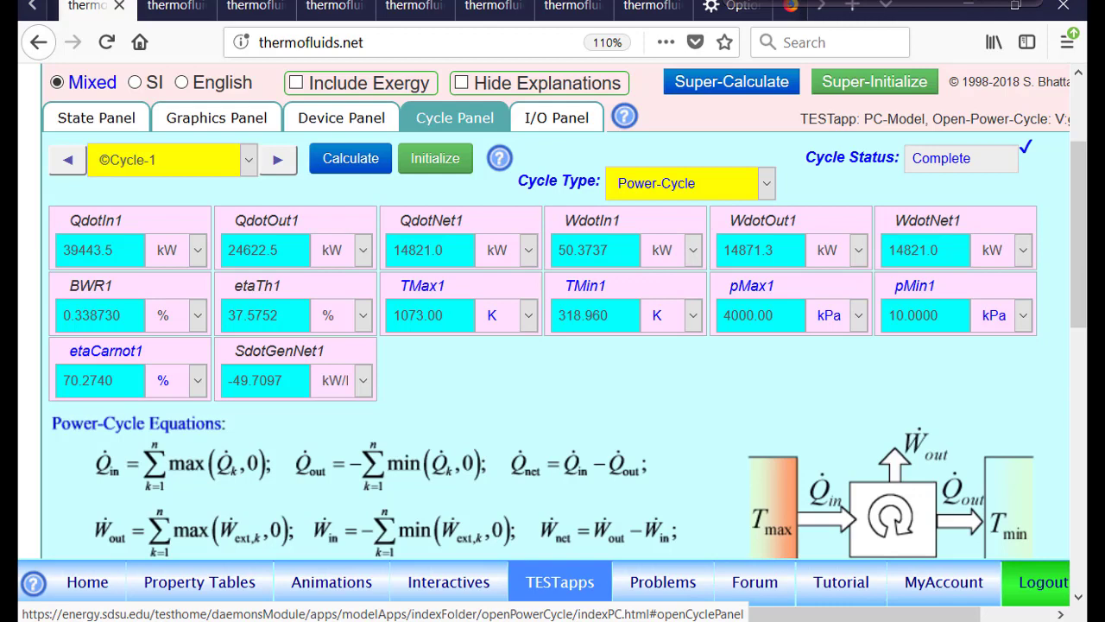
{"action": "left_click", "coordinate": [553, 119]}
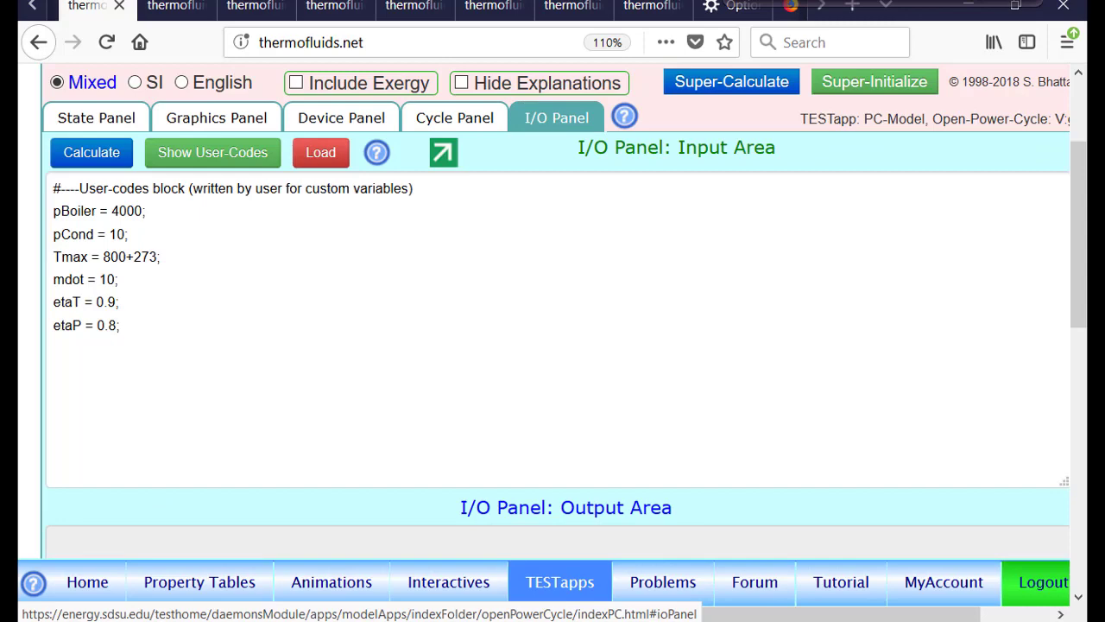
{"action": "left_click", "coordinate": [728, 84]}
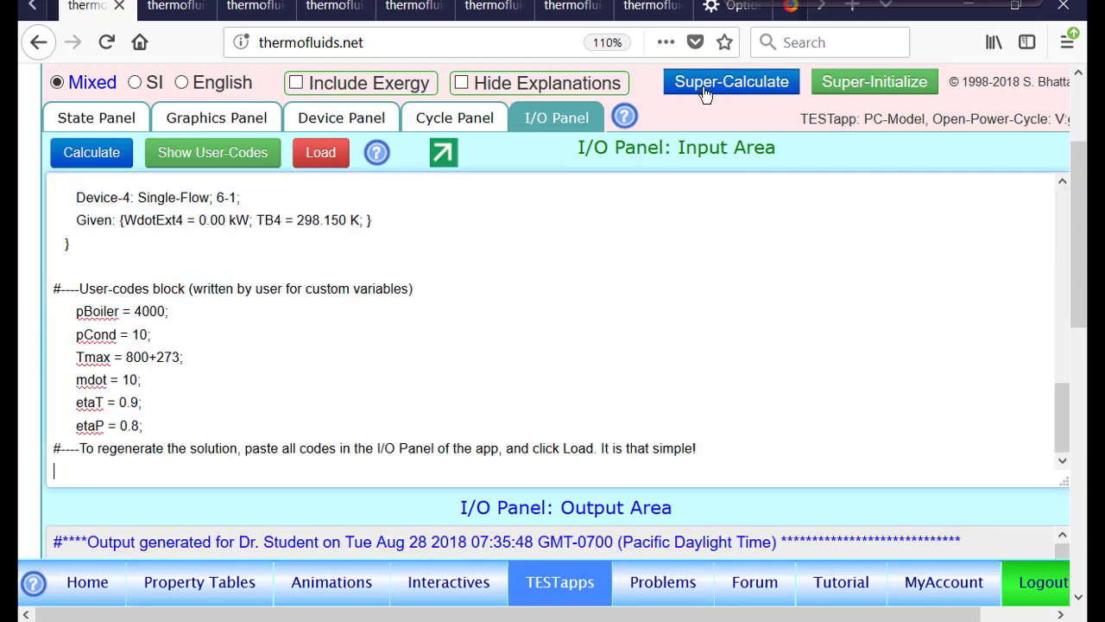
{"action": "left_click", "coordinate": [449, 122]}
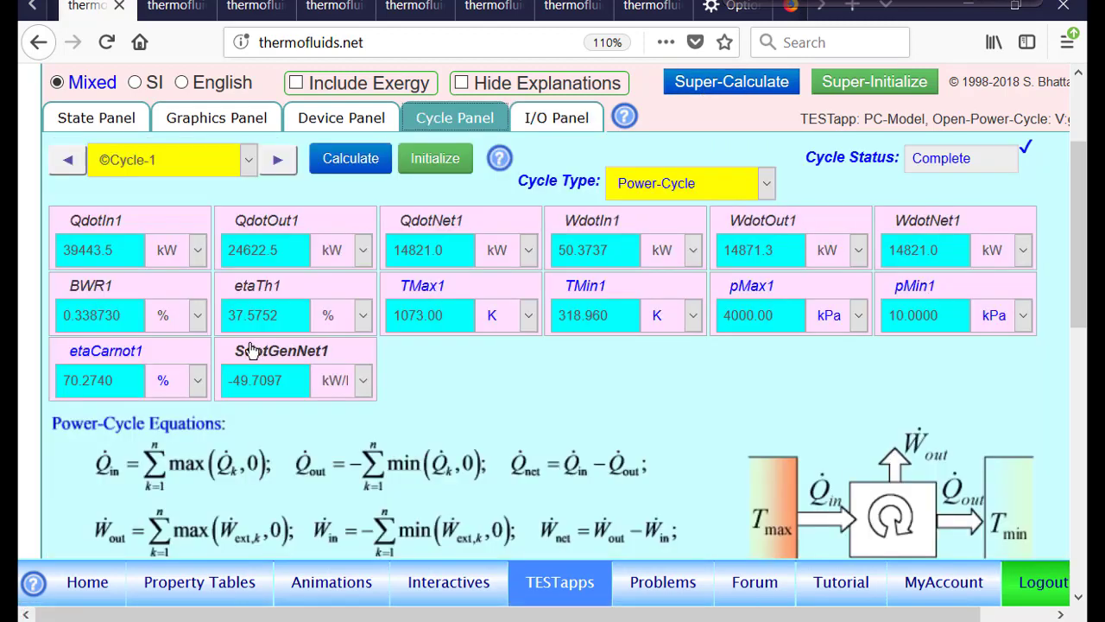
Show the user codes, set the pump efficiency etaP to 1.0, and calculate the codes
{"action": "left_click", "coordinate": [557, 119]}
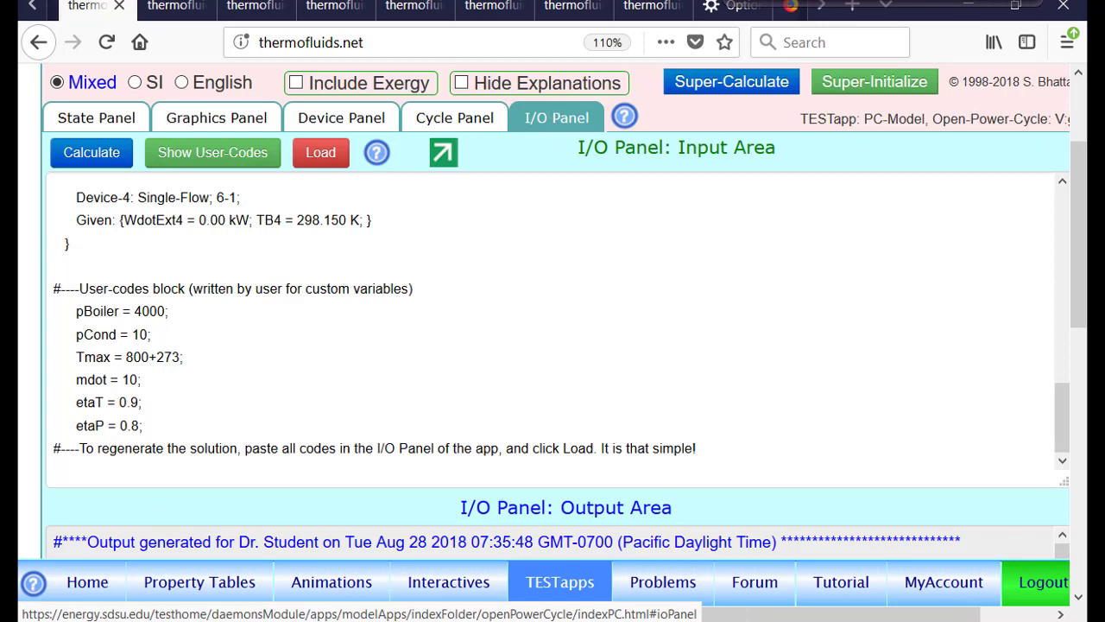
{"action": "left_click", "coordinate": [214, 153]}
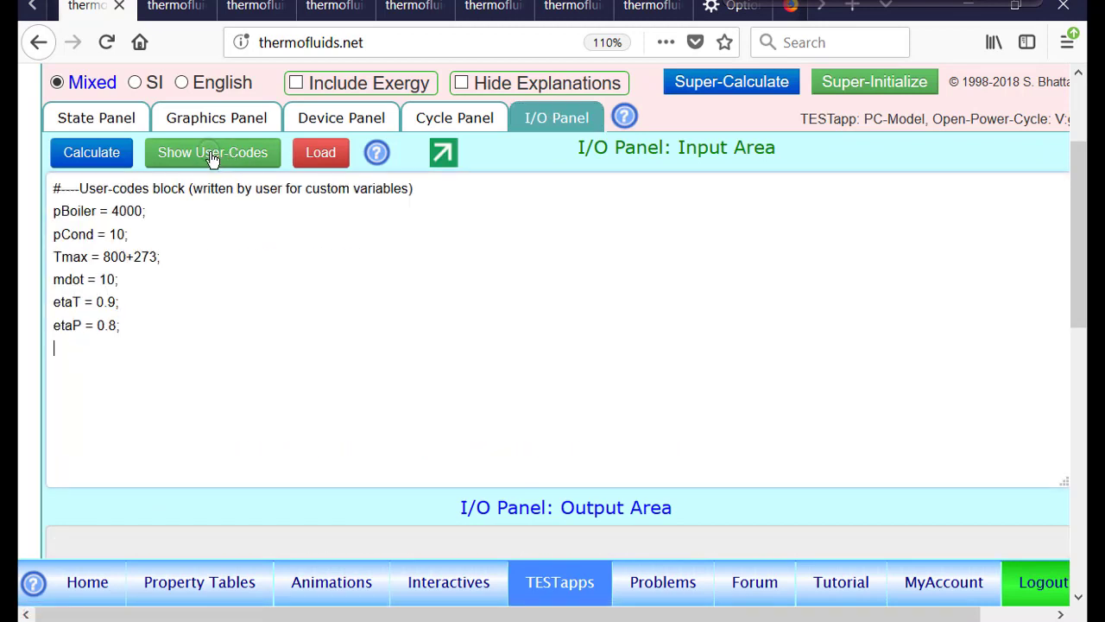
{"action": "left_click", "coordinate": [112, 326]}
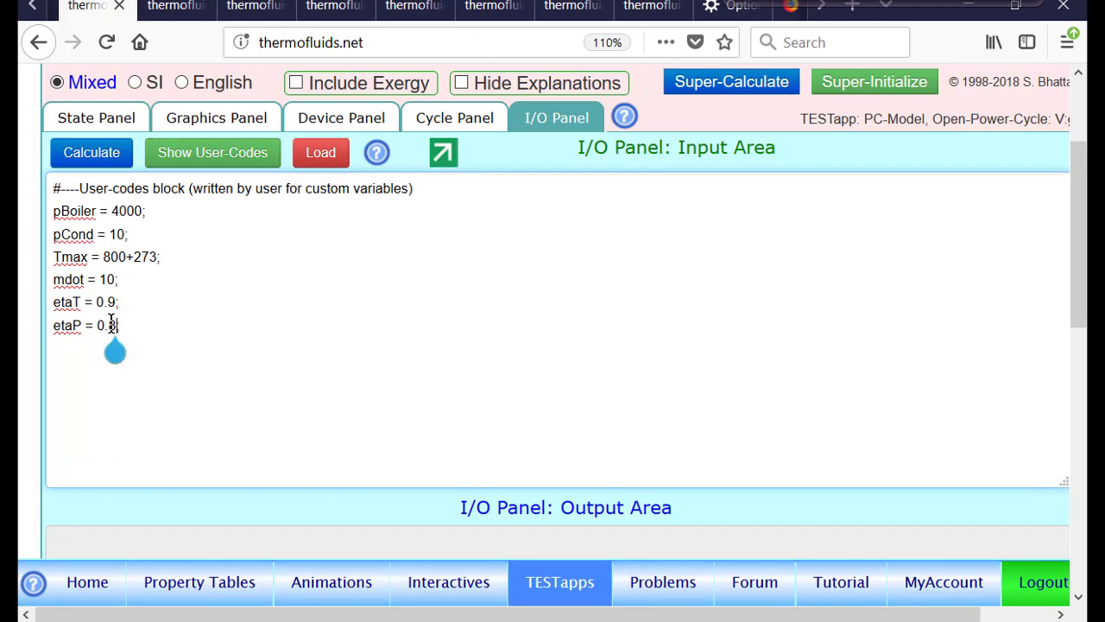
{"action": "key", "text": "BackSpace"}
{"action": "key", "text": "BackSpace"}
{"action": "key", "text": "BackSpace"}
{"action": "type", "text": "1.0"}
{"action": "left_click", "coordinate": [88, 155]}
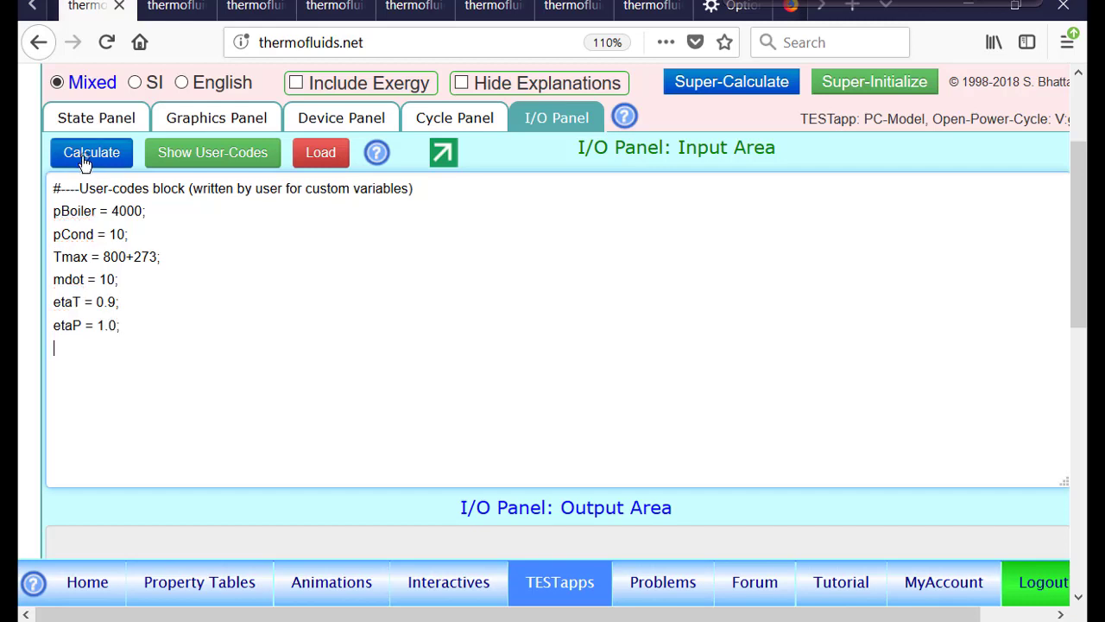
Super-calculate the model with the new pump efficiency and open the cycle results
{"action": "scroll", "coordinate": [490, 312], "scroll_direction": "down", "scroll_amount": 3}
{"action": "scroll", "coordinate": [490, 312], "scroll_direction": "down", "scroll_amount": 2}
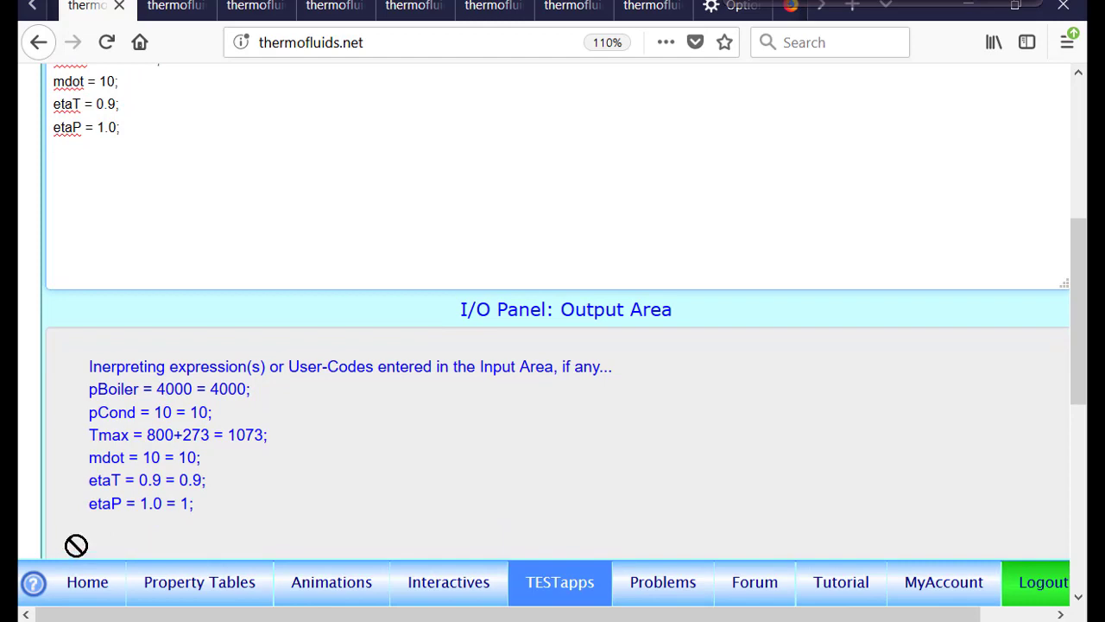
{"action": "scroll", "coordinate": [419, 506], "scroll_direction": "up", "scroll_amount": 5}
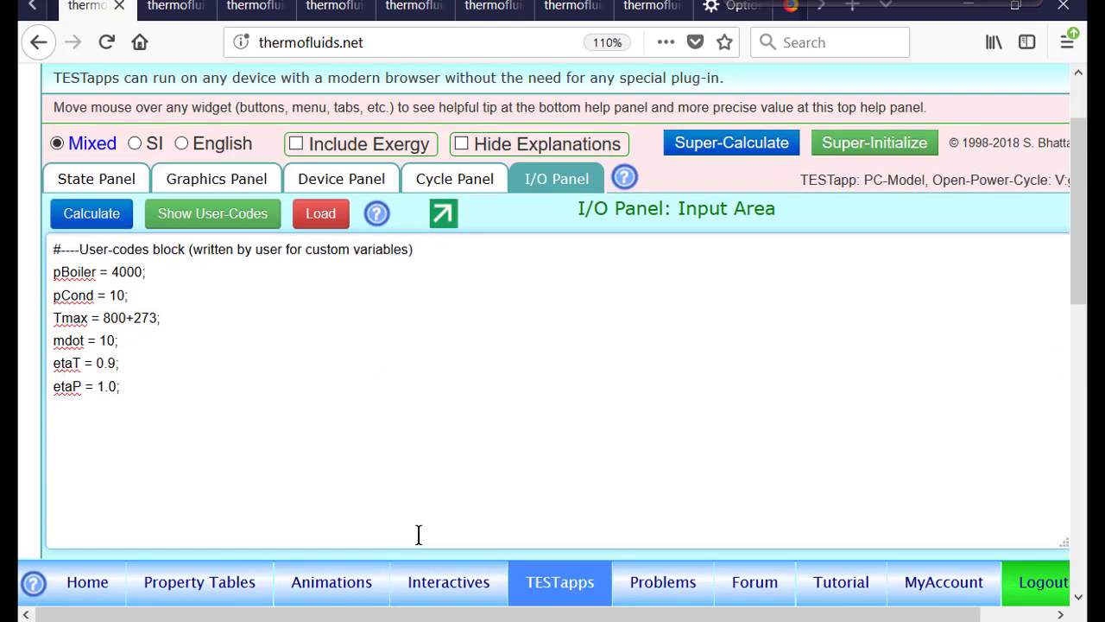
{"action": "left_click", "coordinate": [723, 236]}
{"action": "left_click", "coordinate": [441, 272]}
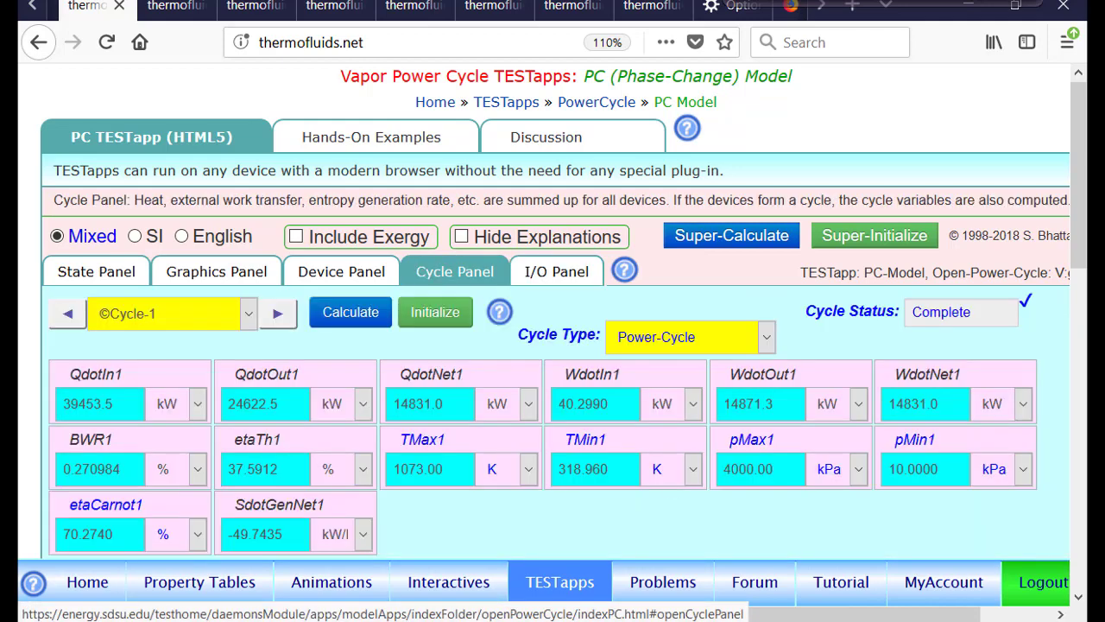
Show the user codes again and set the turbine efficiency etaT to 1.0
{"action": "scroll", "coordinate": [681, 354], "scroll_direction": "down", "scroll_amount": 3}
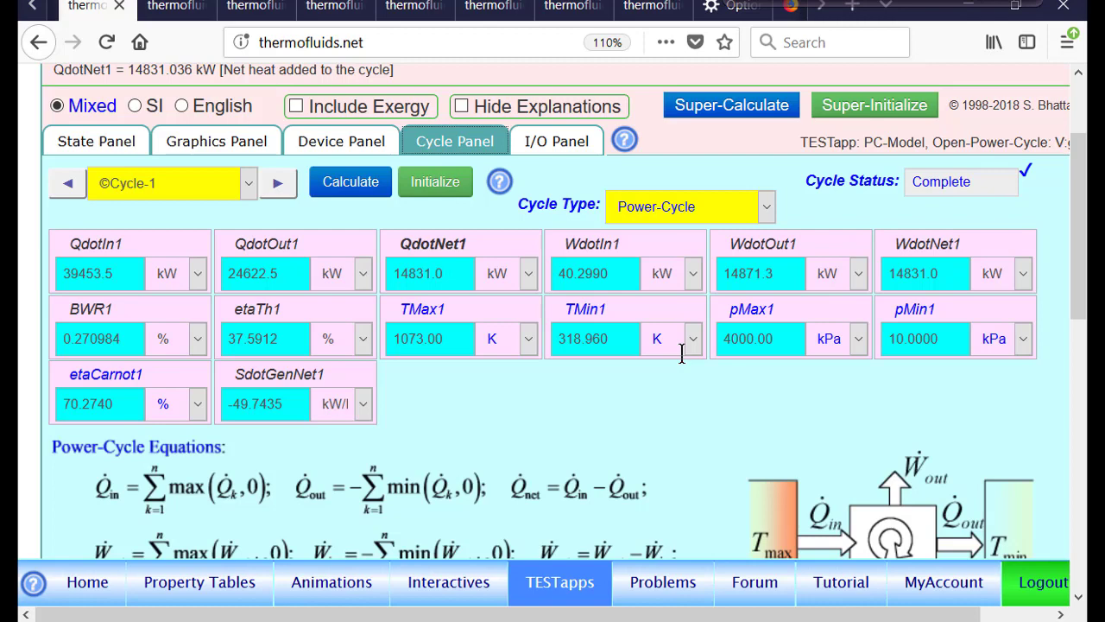
{"action": "left_click", "coordinate": [549, 141]}
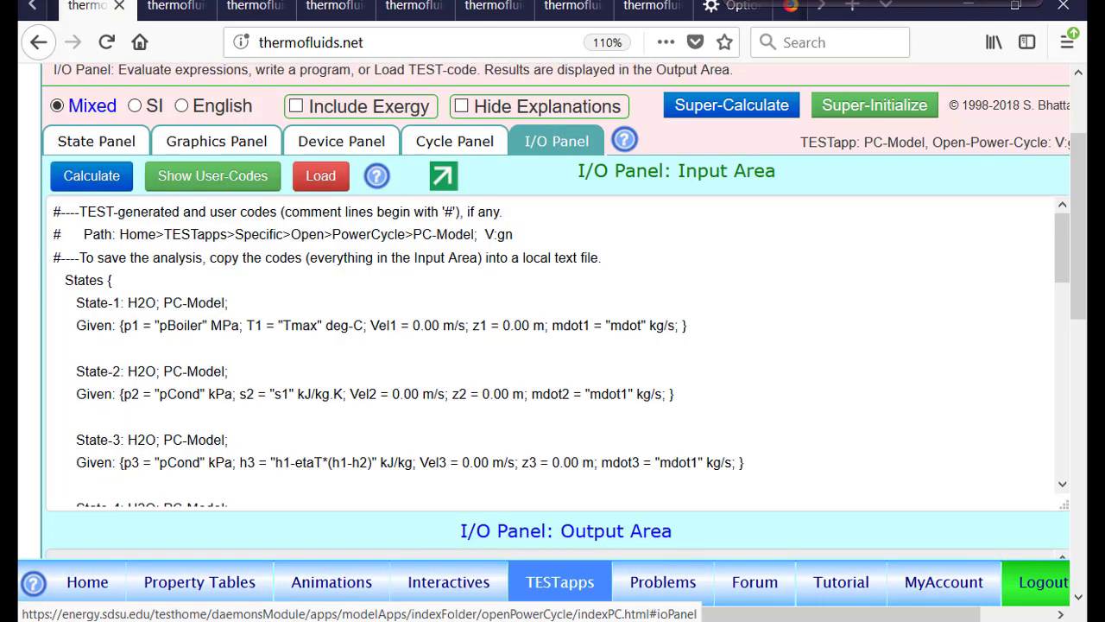
{"action": "left_click", "coordinate": [458, 145]}
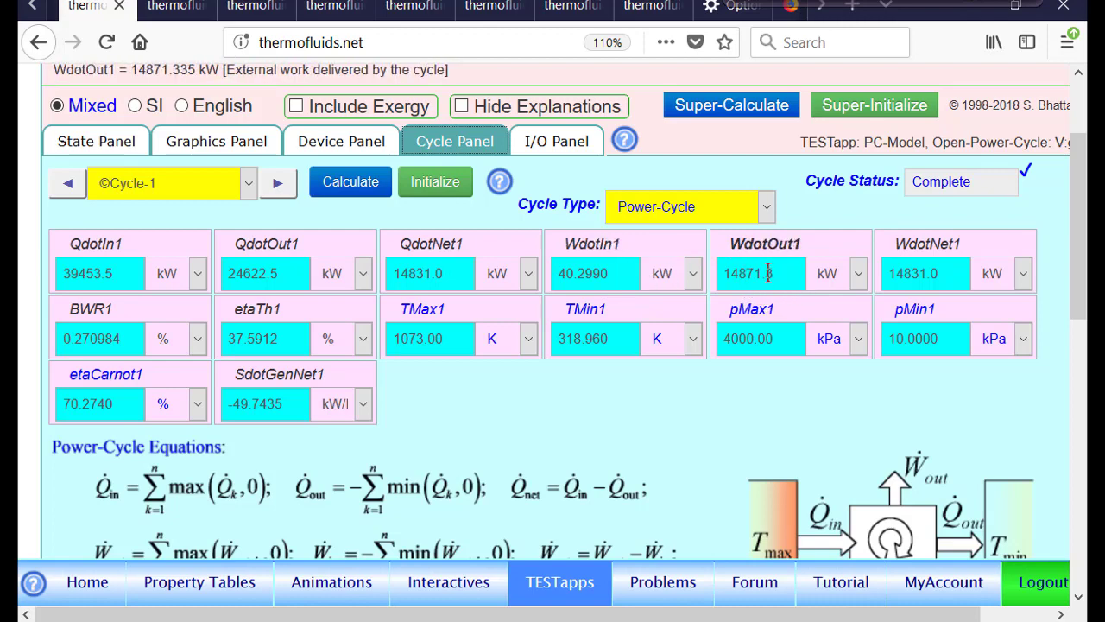
{"action": "left_click", "coordinate": [557, 142]}
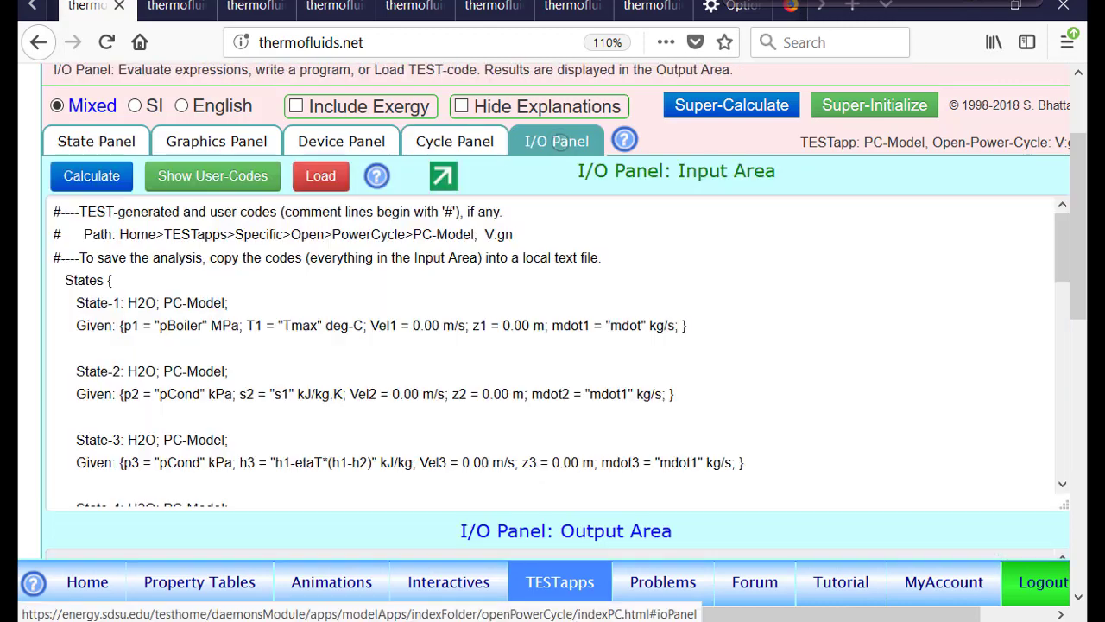
{"action": "left_click", "coordinate": [230, 178]}
{"action": "left_click", "coordinate": [115, 329]}
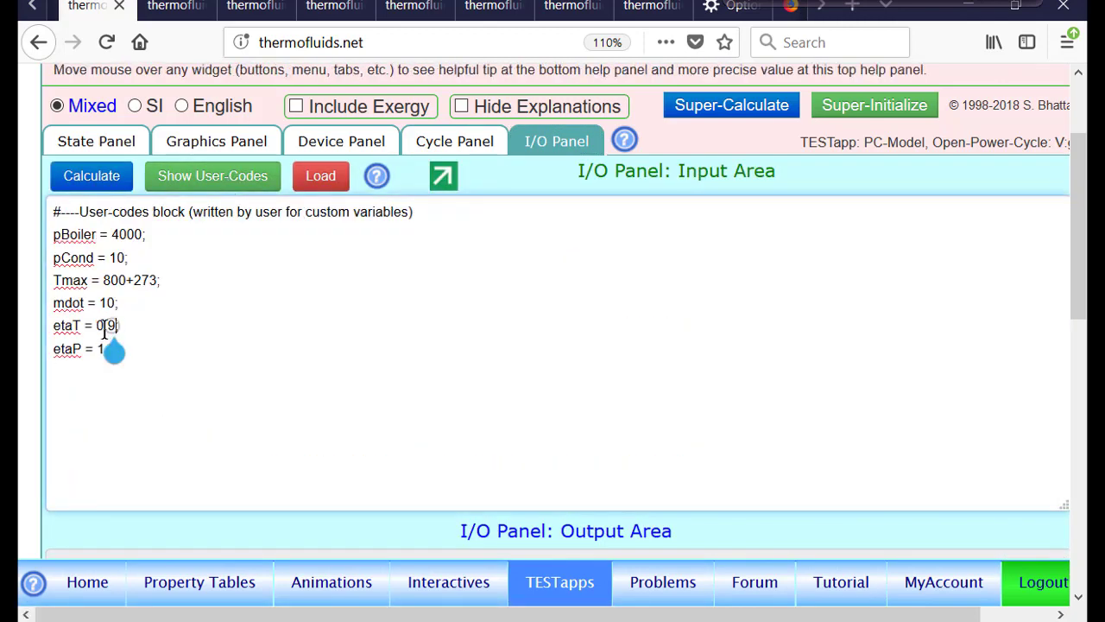
{"action": "key", "text": "BackSpace"}
{"action": "key", "text": "BackSpace"}
{"action": "key", "text": "BackSpace"}
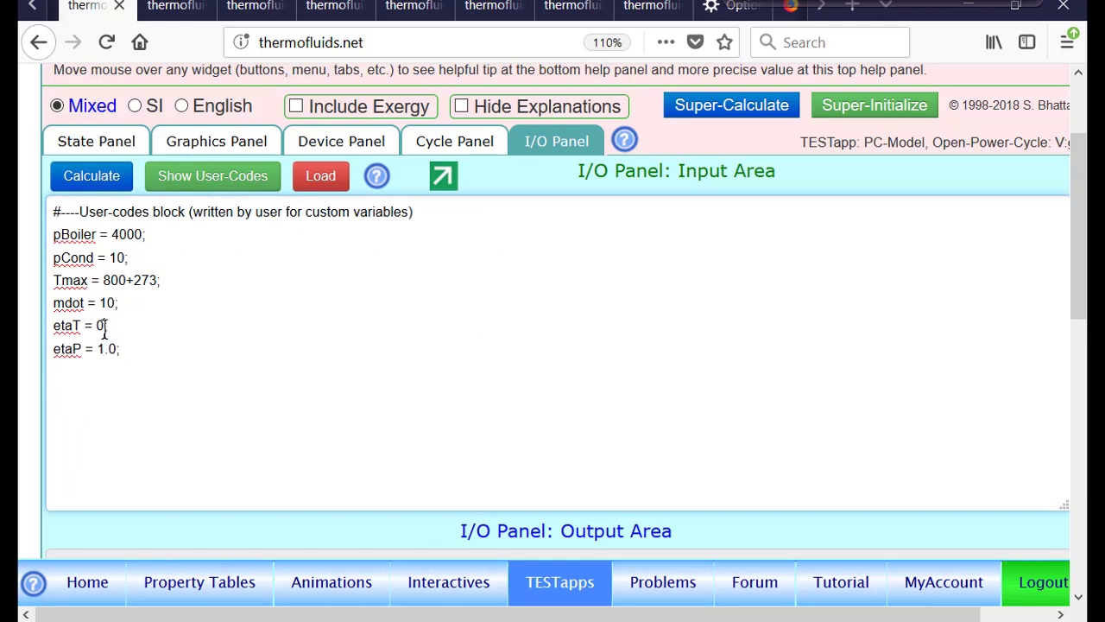
{"action": "type", "text": "1.0"}
Super-calculate the model with both efficiencies at 1.0 and review the updated cycle results and user codes
{"action": "left_click", "coordinate": [723, 107]}
{"action": "left_click", "coordinate": [455, 140]}
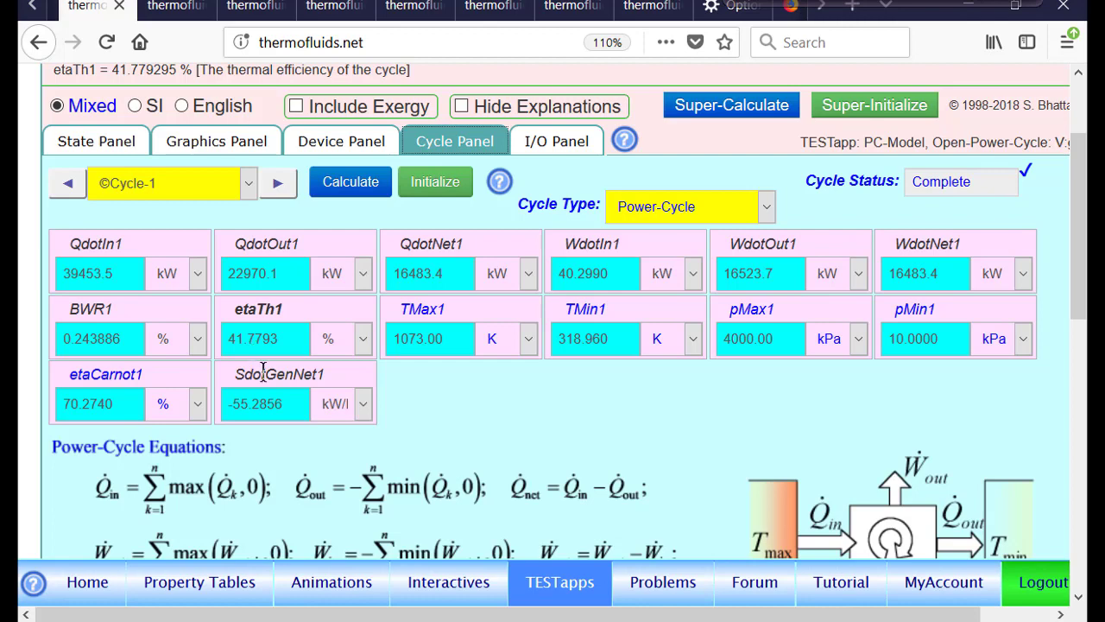
{"action": "left_click", "coordinate": [544, 143]}
{"action": "left_click", "coordinate": [233, 181]}
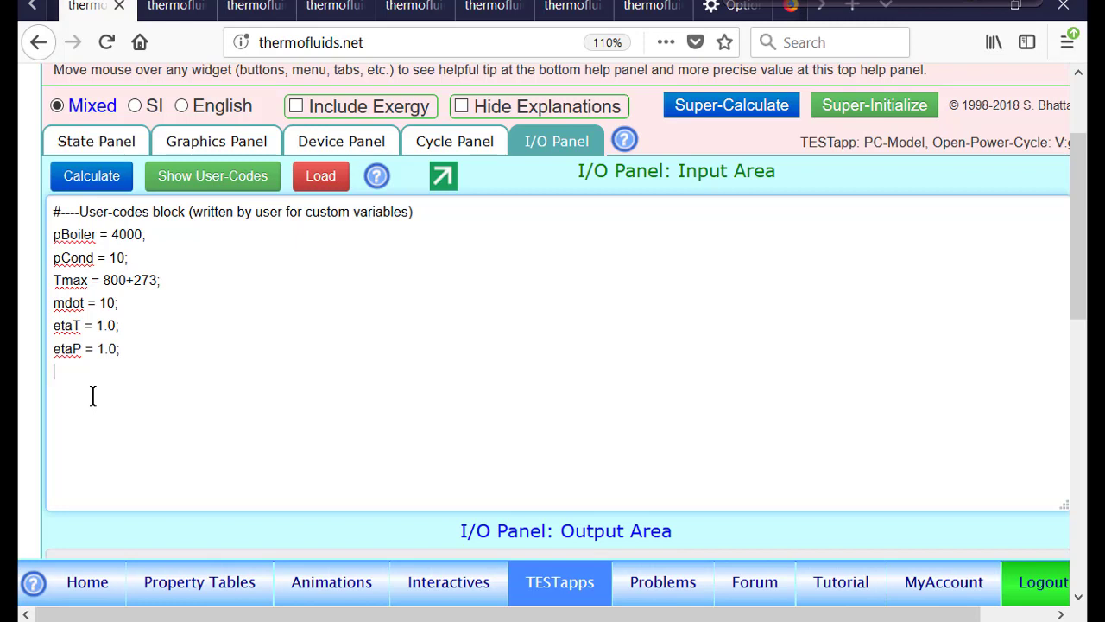
{"action": "key", "text": "F10"}
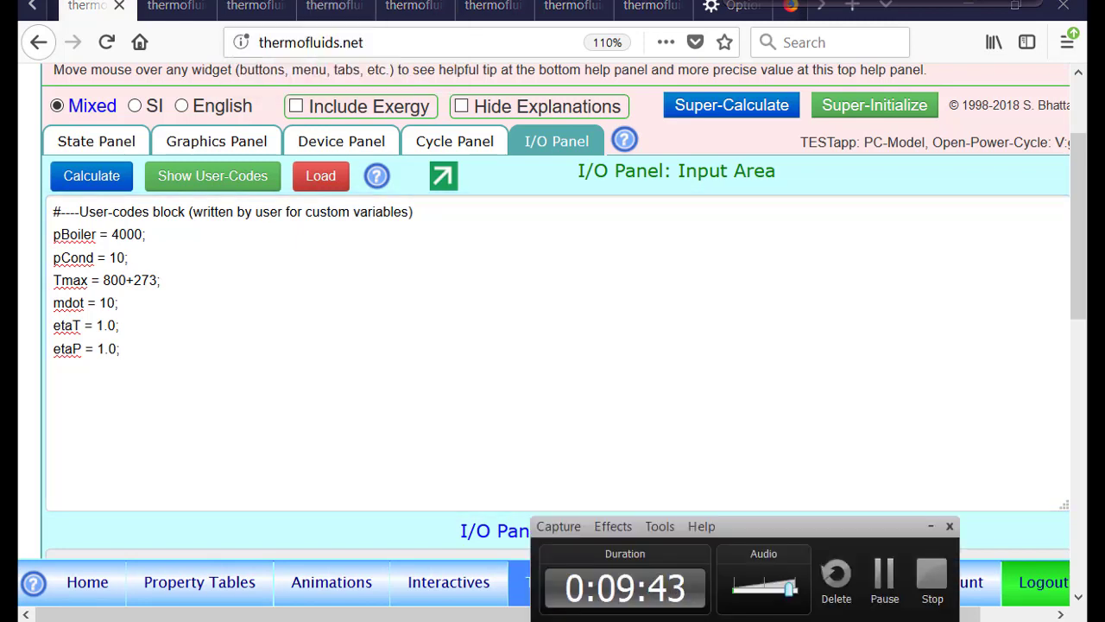